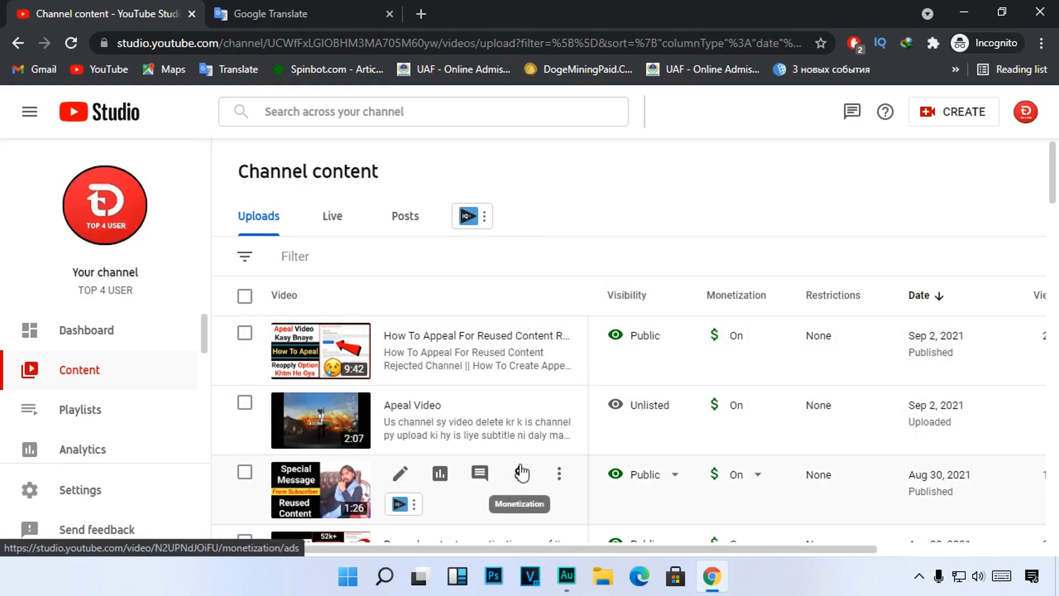
Step: Open the details page of the Apeal Video upload in a new browser tab and switch to it
right_click(322, 429)
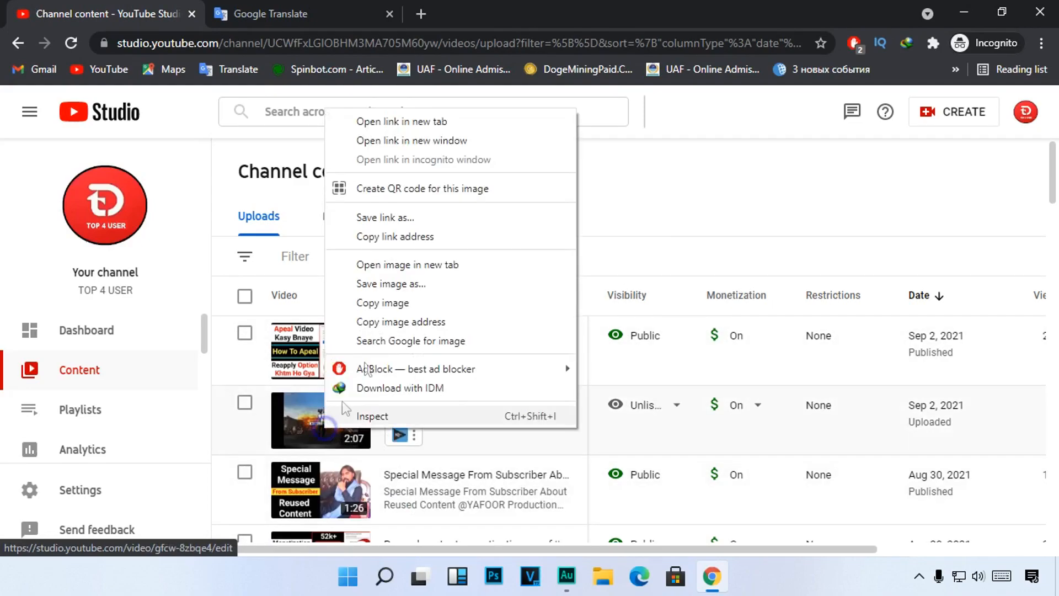
click(436, 118)
key(ctrl+Tab)
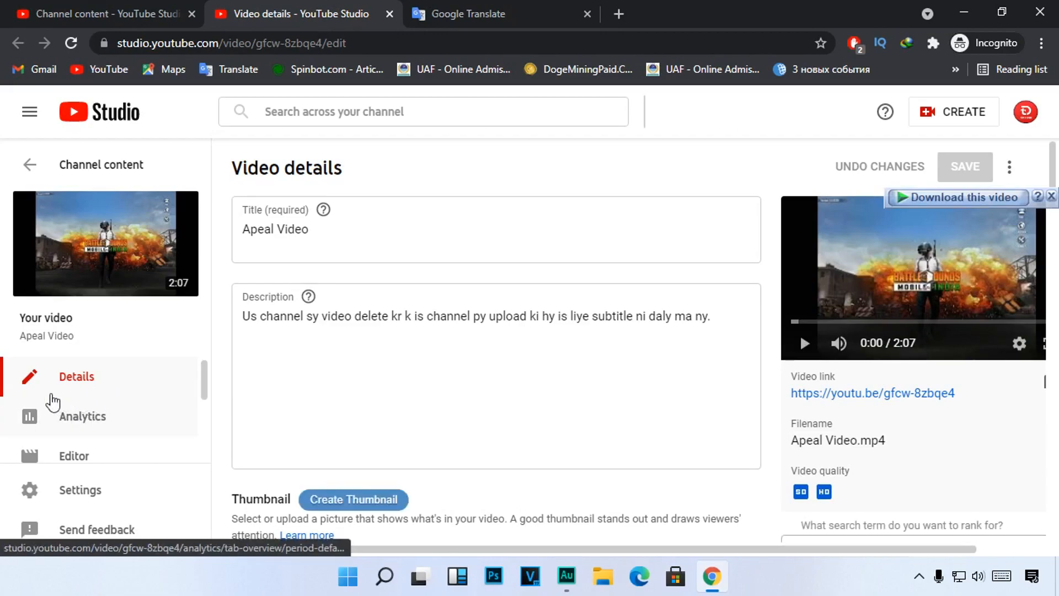
Step: Go to the subtitles page of the Apeal Video
scroll(105, 405, down, 2)
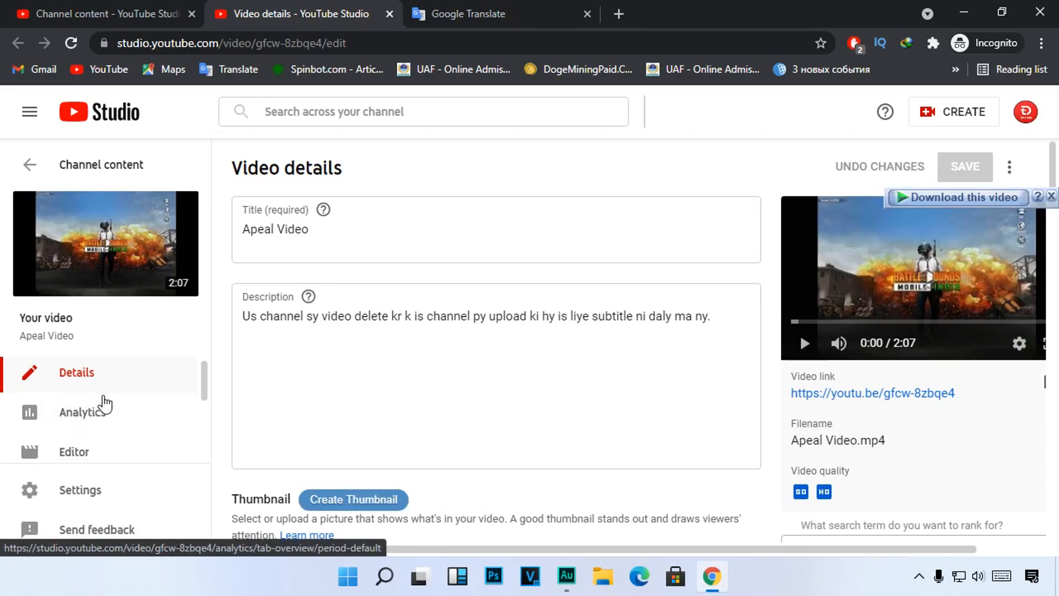
scroll(105, 404, down, 1)
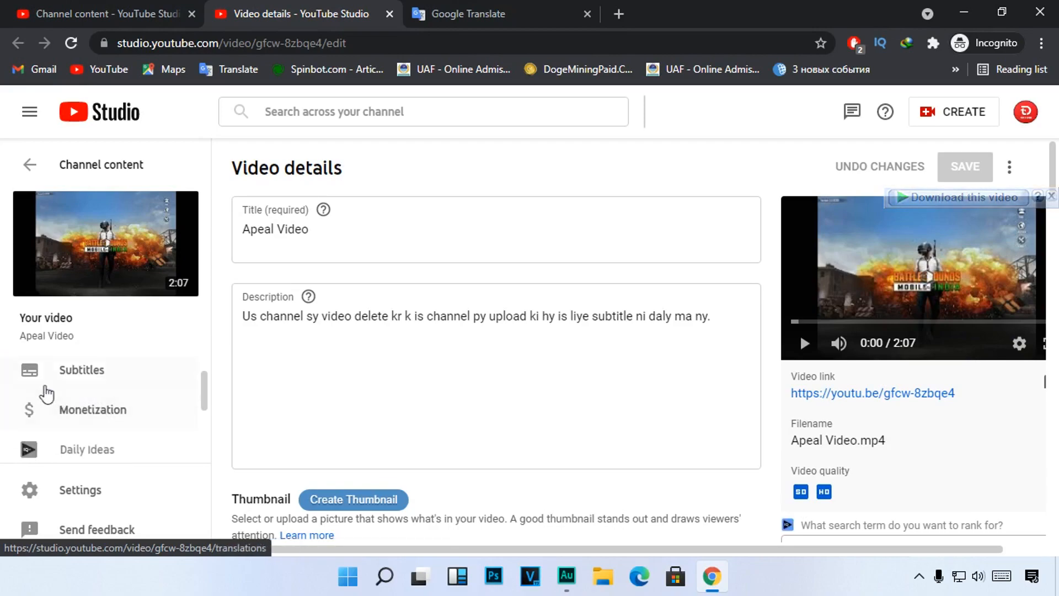
drag(8, 353, 180, 393)
key(Escape)
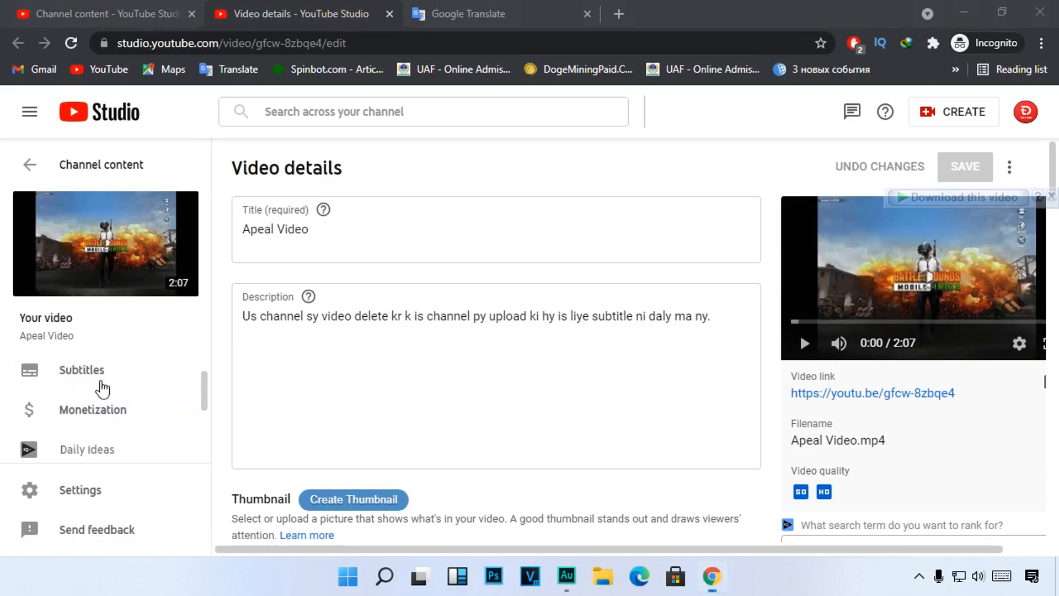
click(124, 380)
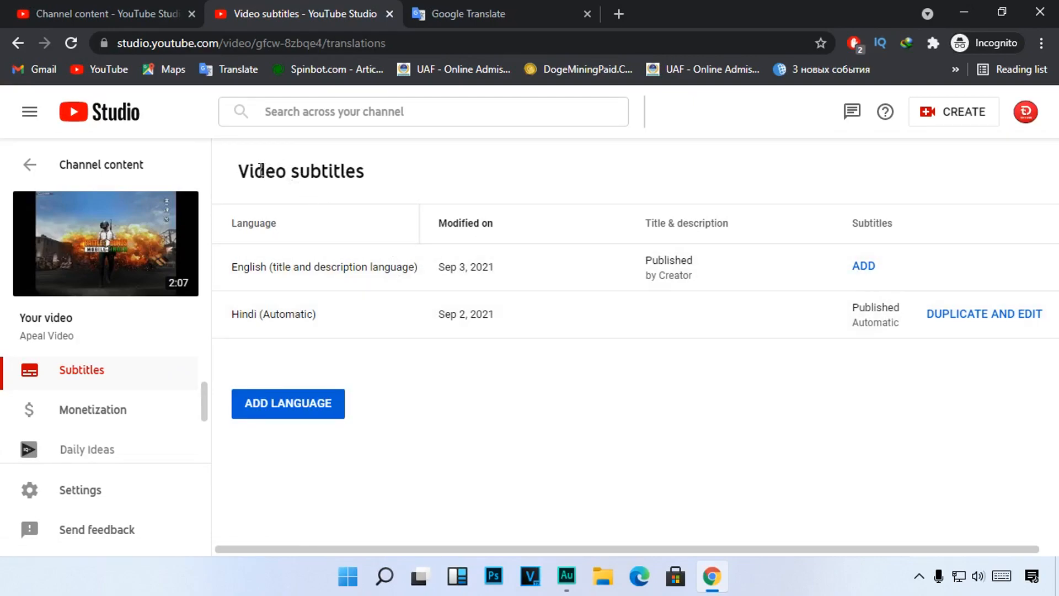
Step: Examine the Video subtitles page, especially the Hindi (Automatic) language entry
drag(249, 170, 437, 166)
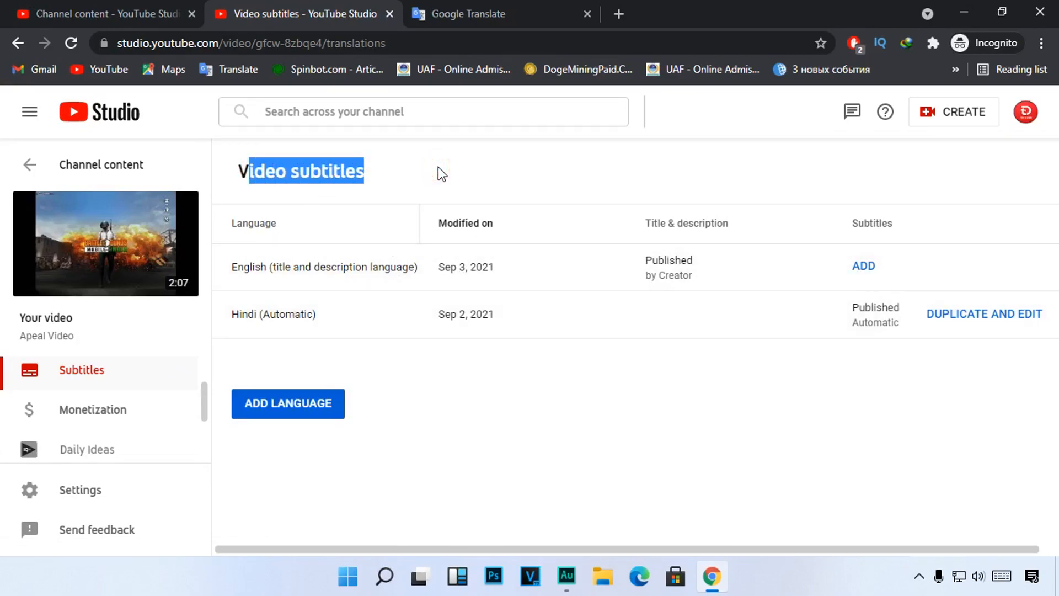
click(487, 402)
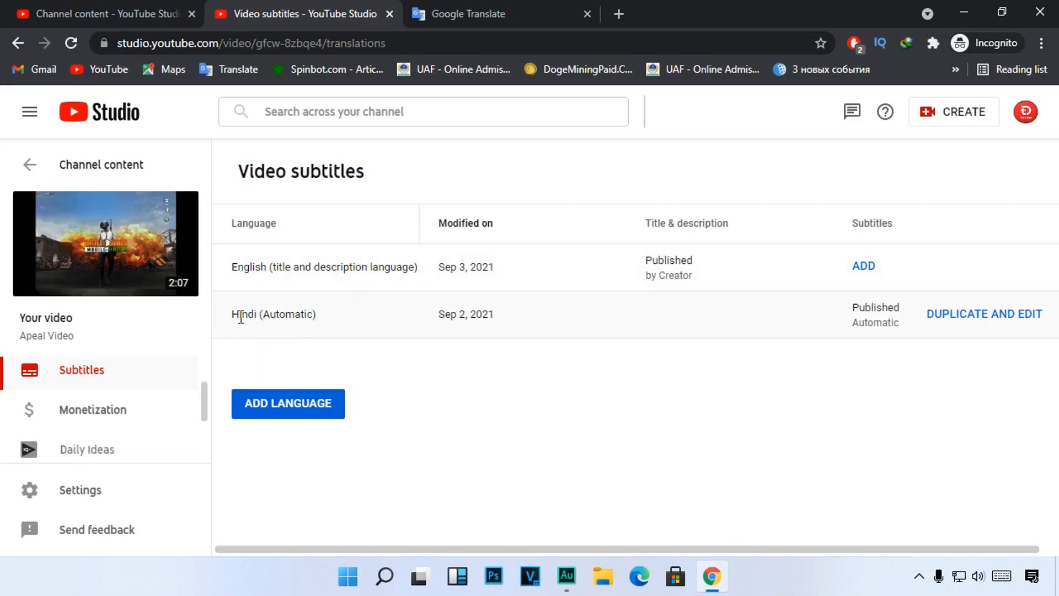
drag(235, 314, 323, 312)
click(319, 312)
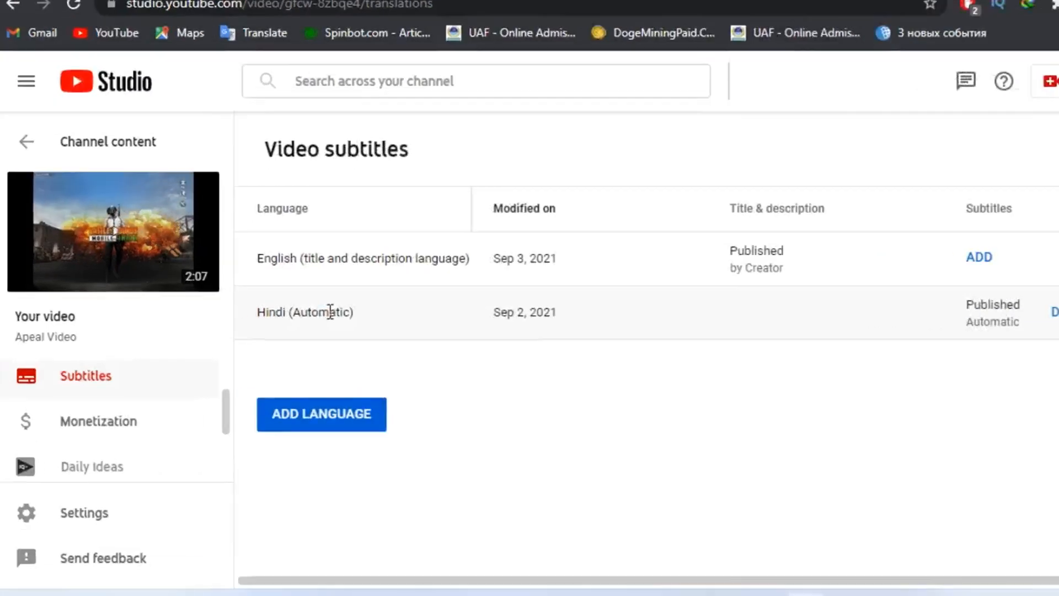
drag(301, 312, 335, 313)
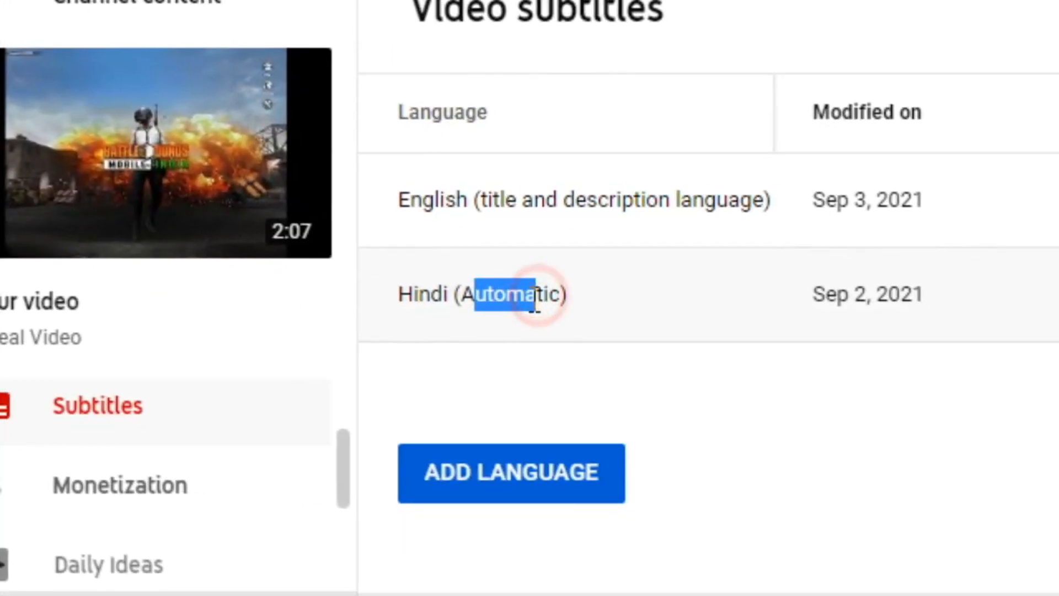
click(534, 303)
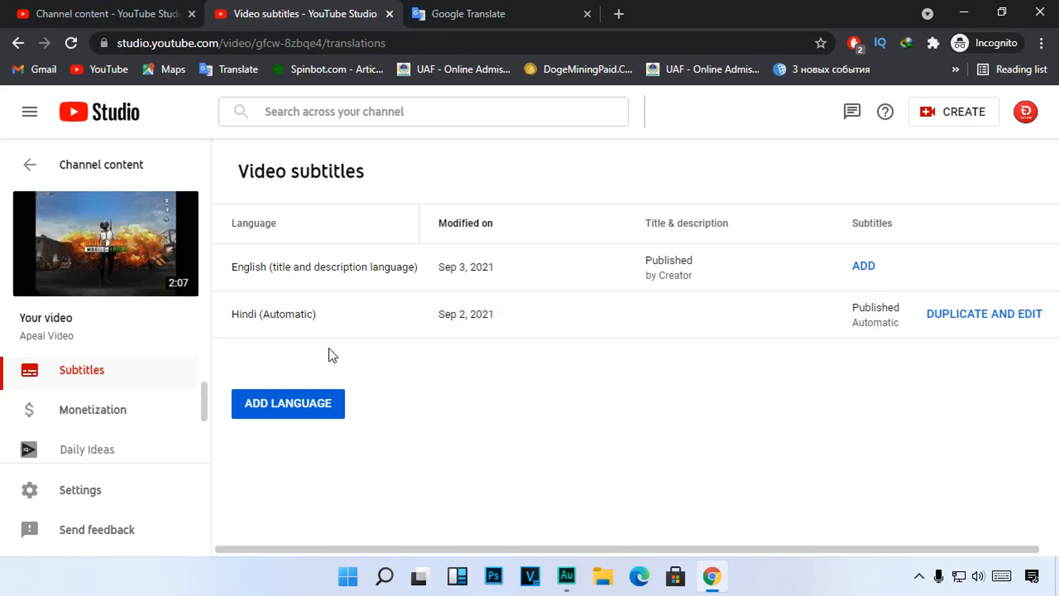
Step: Browse the languages that can be added for the video's subtitles and close the list without choosing one
key(ctrl+alt+d)
drag(215, 372, 387, 431)
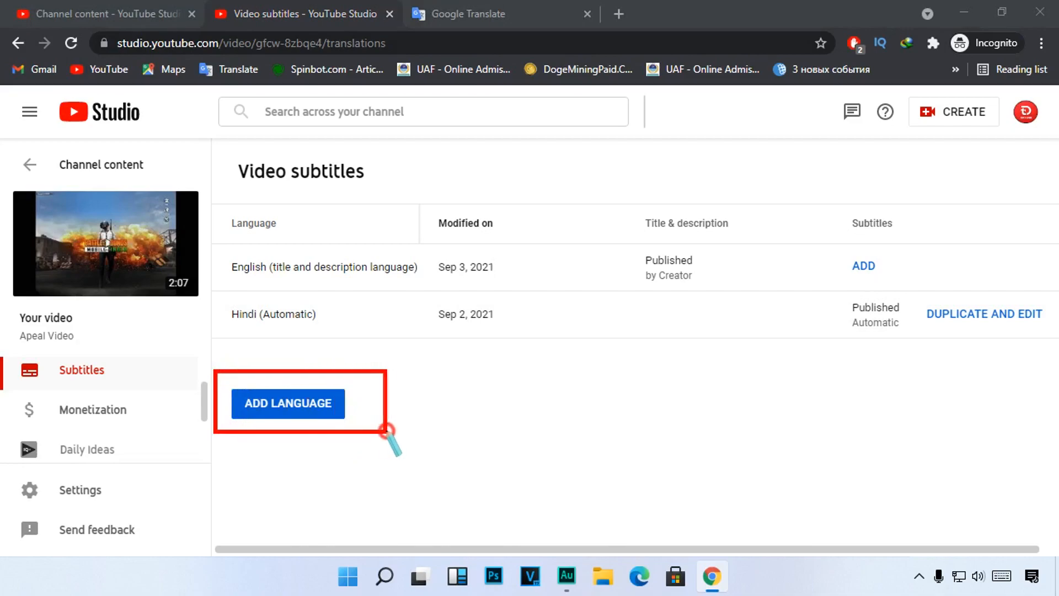
key(Escape)
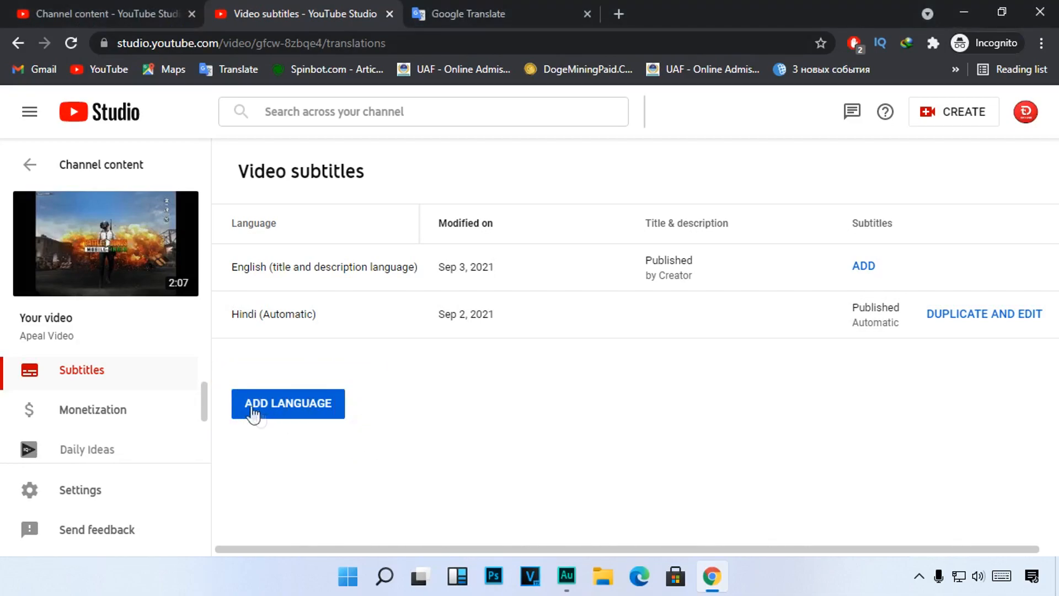
click(252, 413)
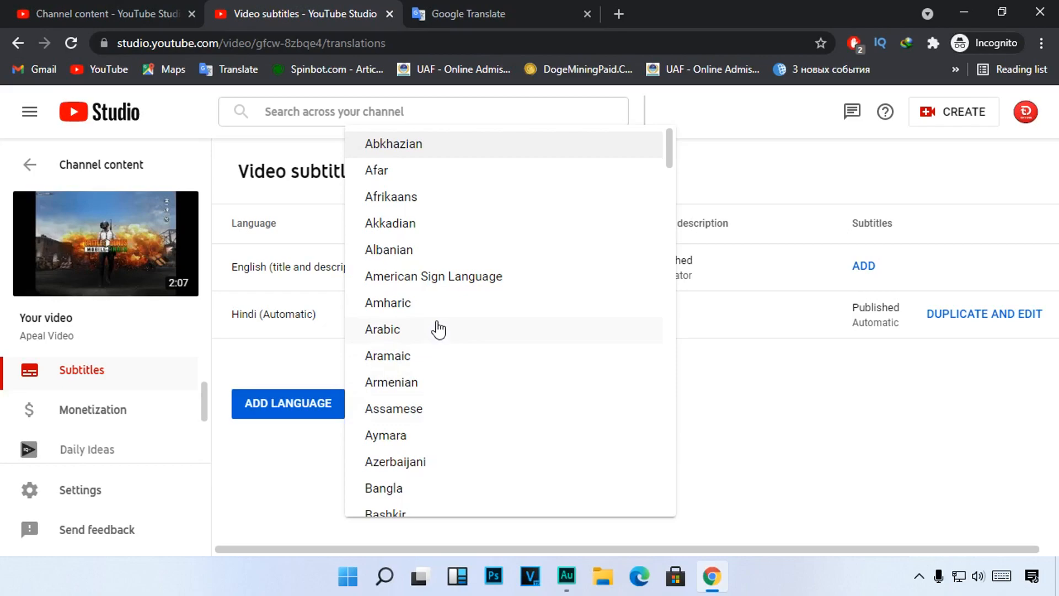
scroll(438, 328, down, 3)
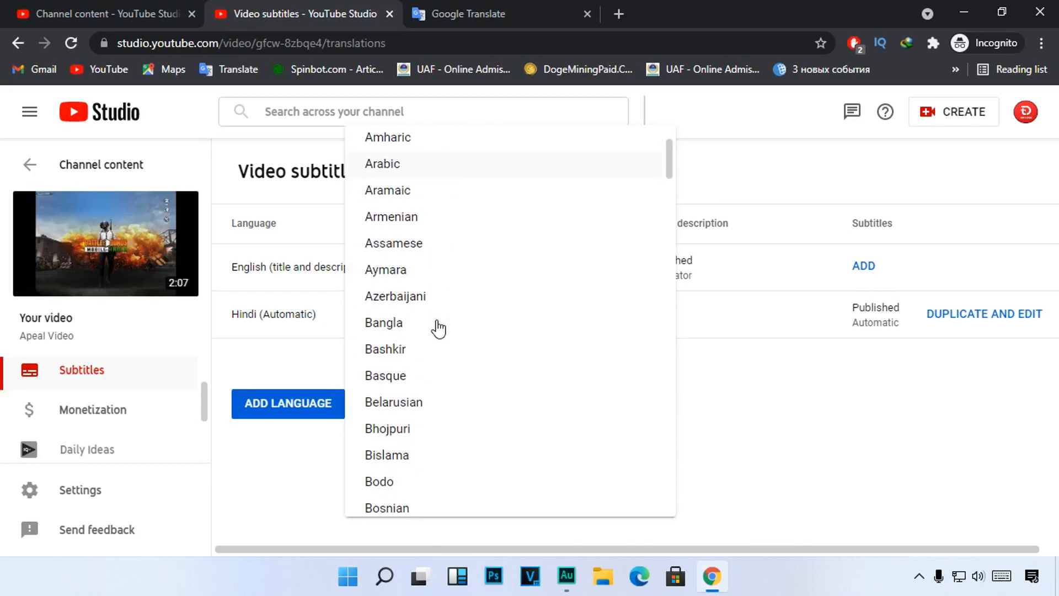
click(287, 355)
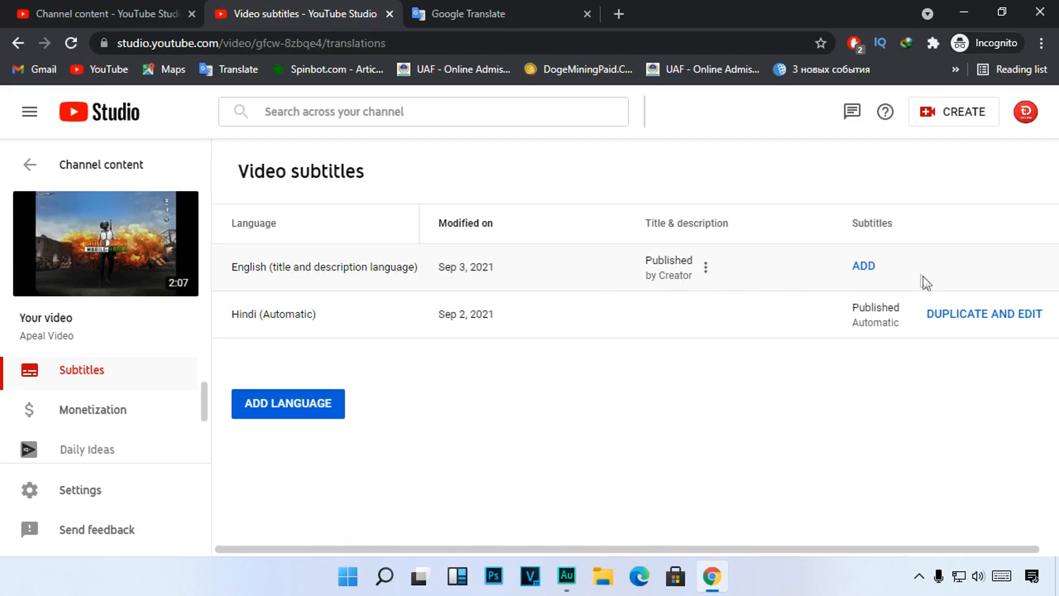
Step: Open the English subtitle editor and examine the Upload file and Auto-sync caption methods
mouse_move(830, 247)
mouse_down()
mouse_move(876, 278)
mouse_move(906, 283)
mouse_up()
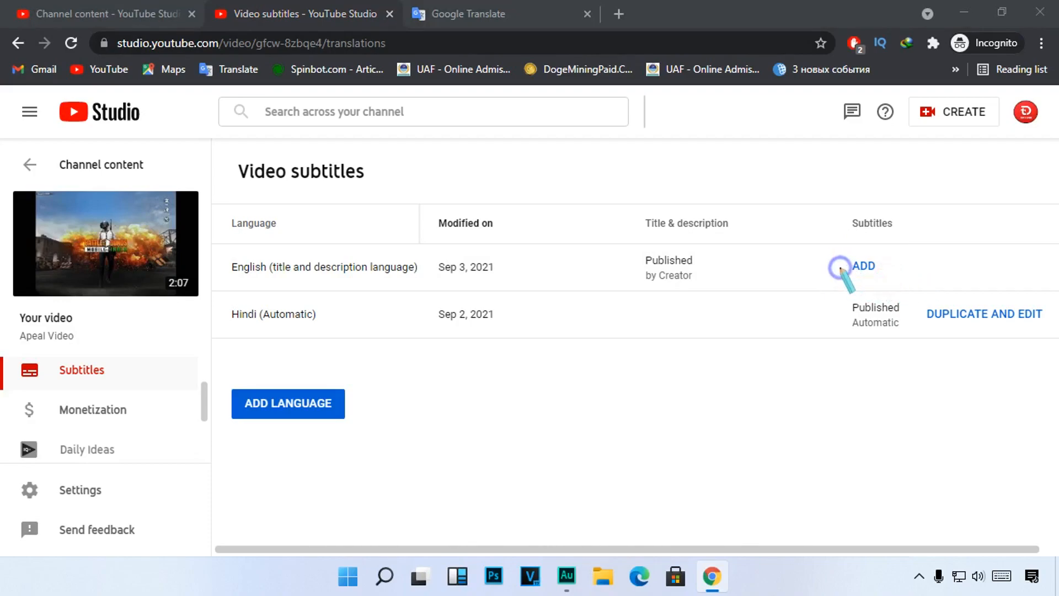
click(863, 267)
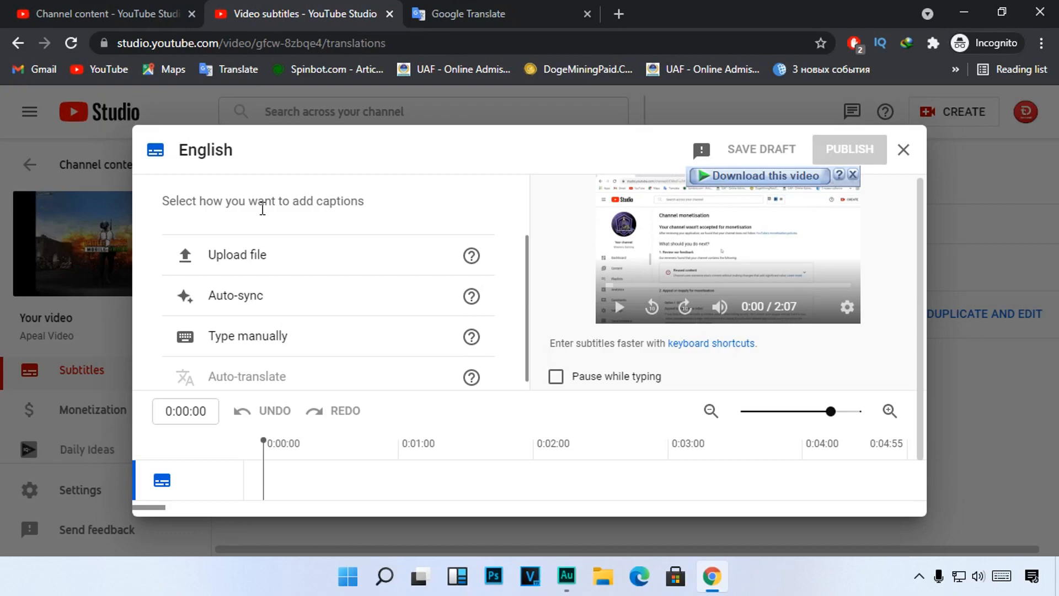
key(ctrl+shift+d)
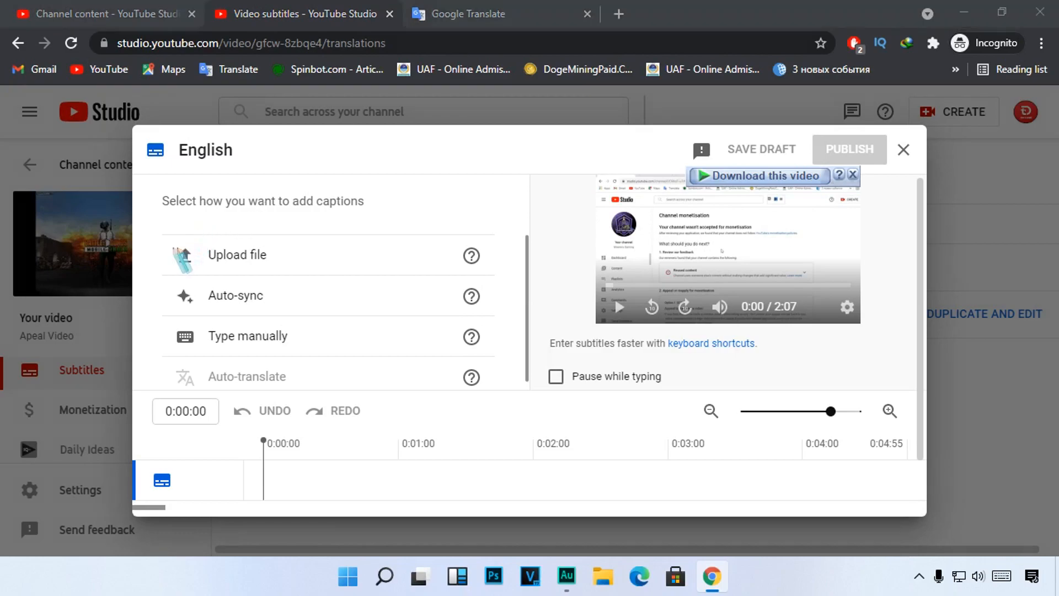
mouse_move(153, 242)
mouse_down()
mouse_move(264, 274)
mouse_move(440, 276)
mouse_up()
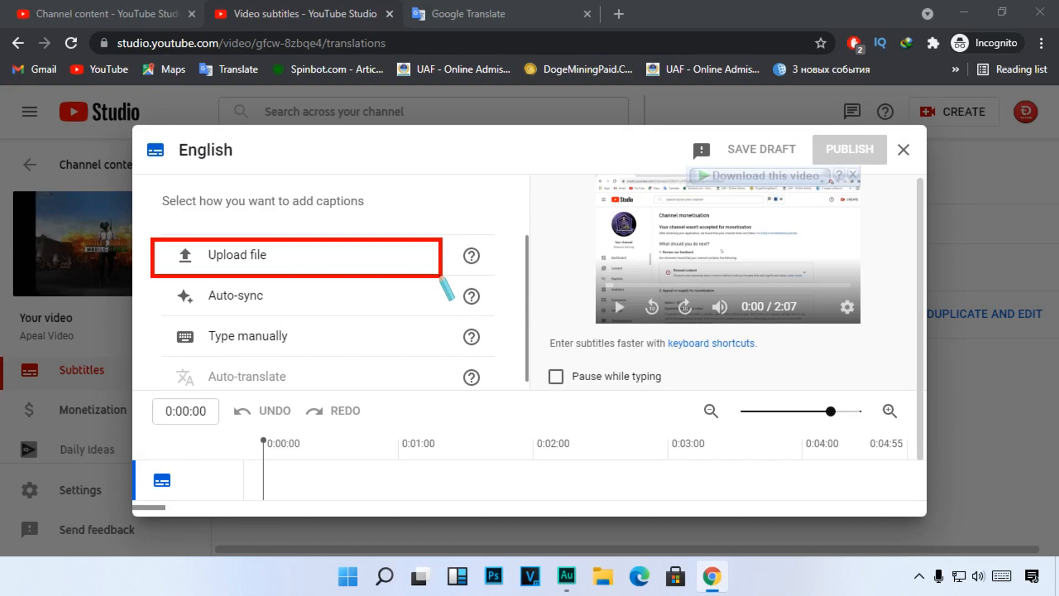
right_click(440, 276)
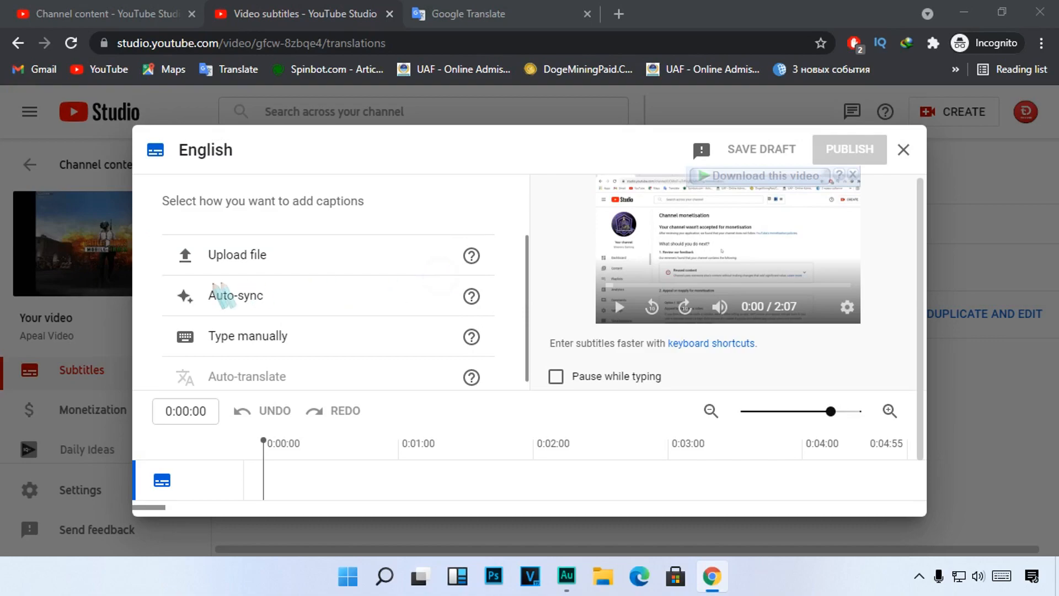
mouse_move(160, 272)
mouse_down()
mouse_move(193, 313)
mouse_move(438, 315)
mouse_up()
right_click(437, 315)
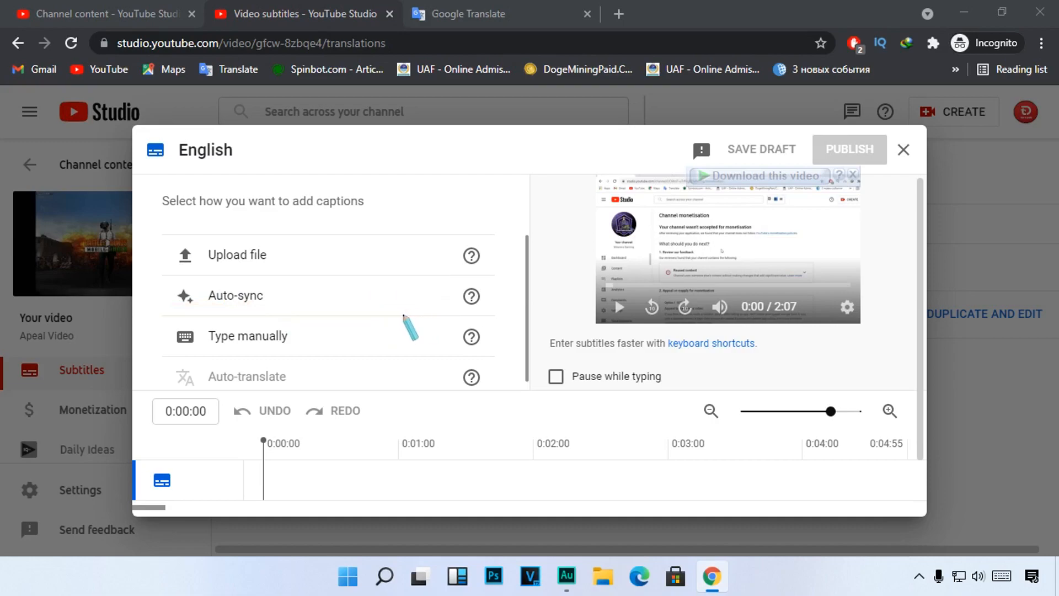
Step: Try the Auto-sync method with the placeholder text "jkhkhkkhk", and close the editor discarding the changes
click(234, 299)
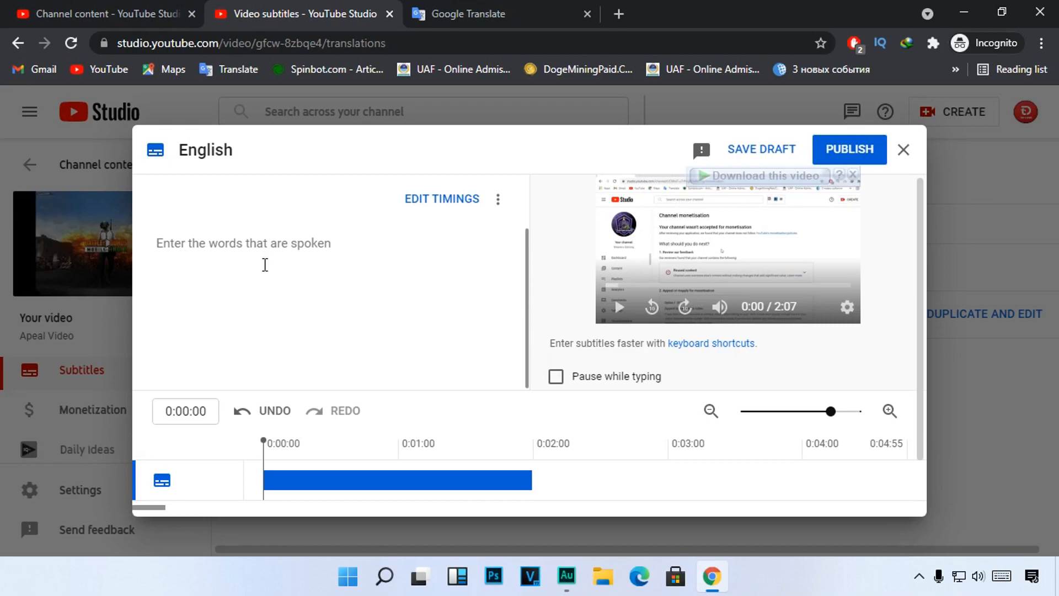
text(jkh)
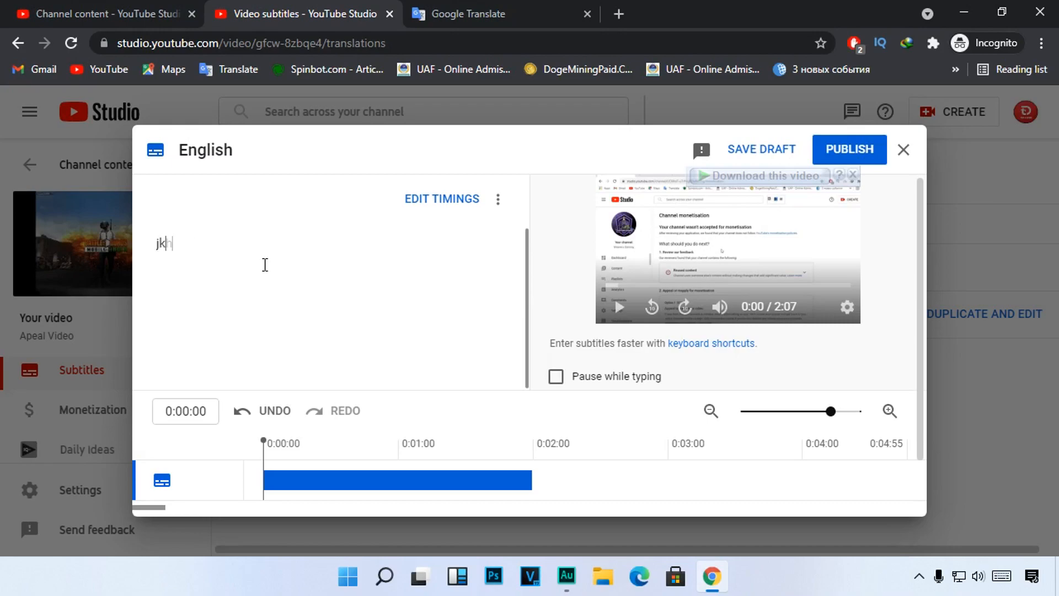
text(khkkhk)
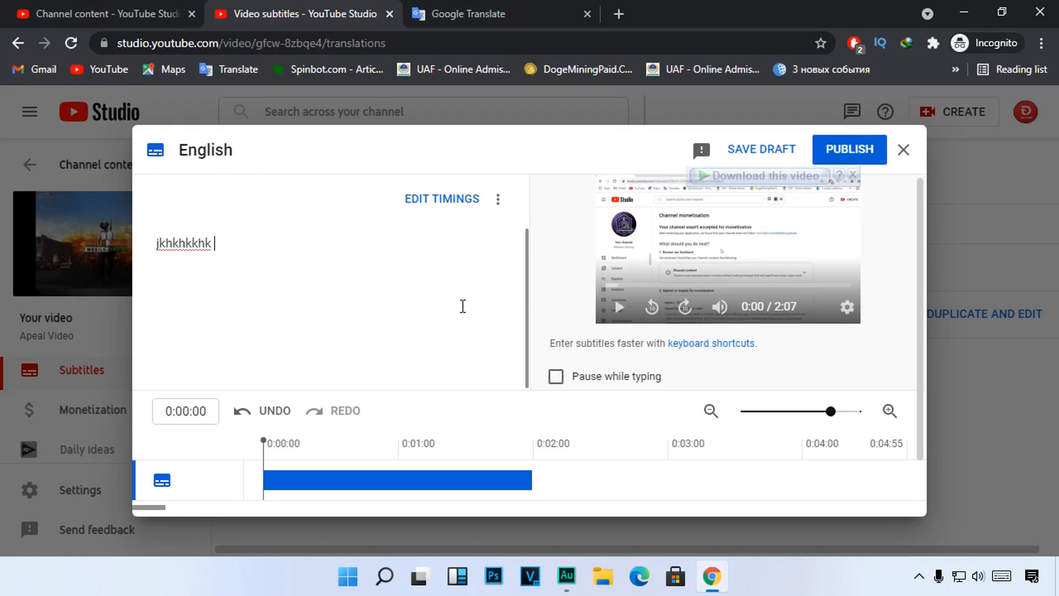
click(904, 151)
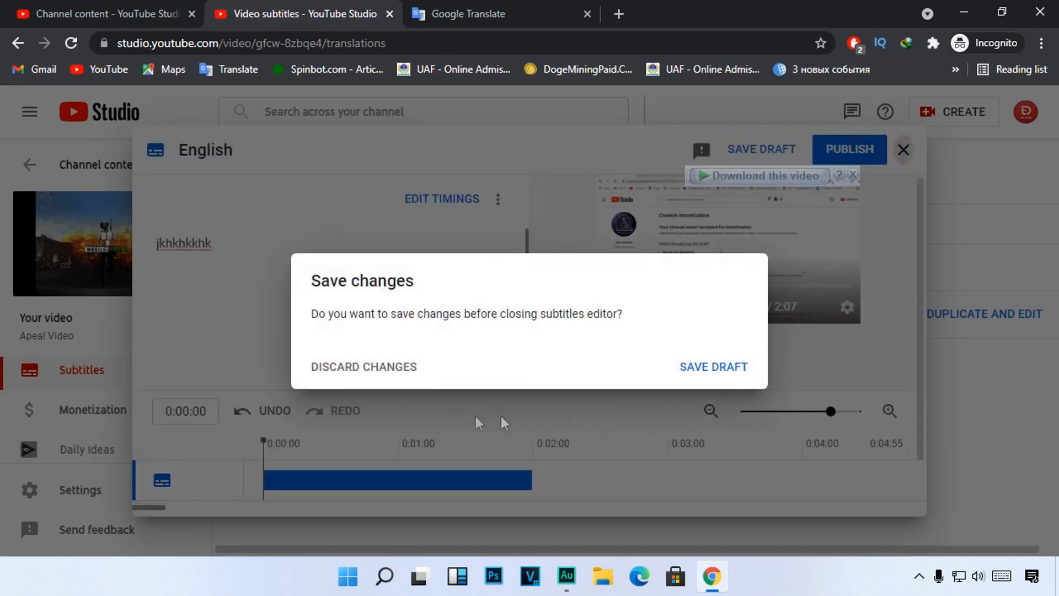
click(391, 369)
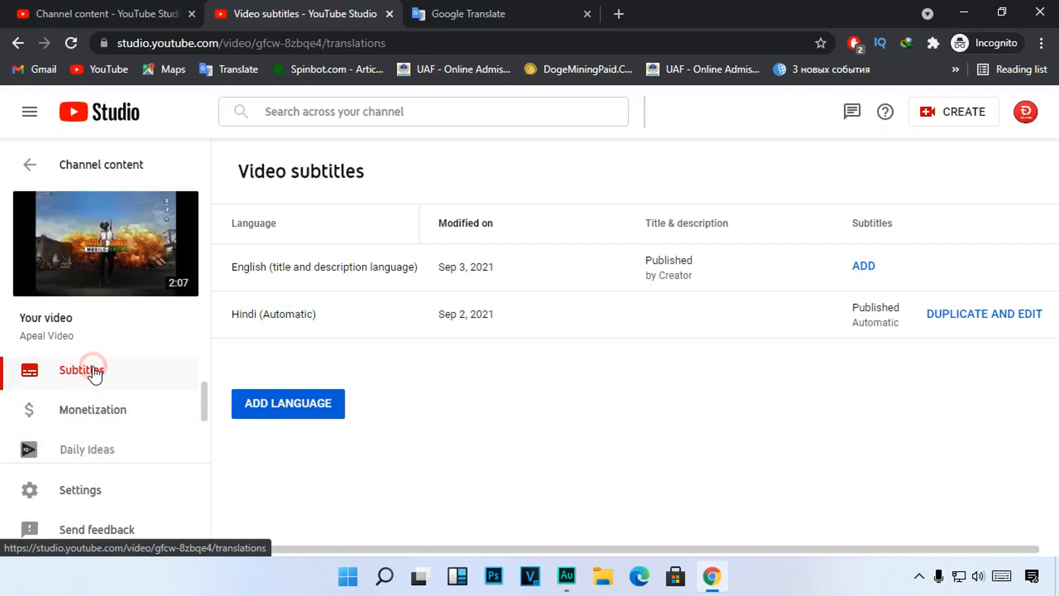
Step: Start adding English subtitles again with the Type manually method
click(864, 268)
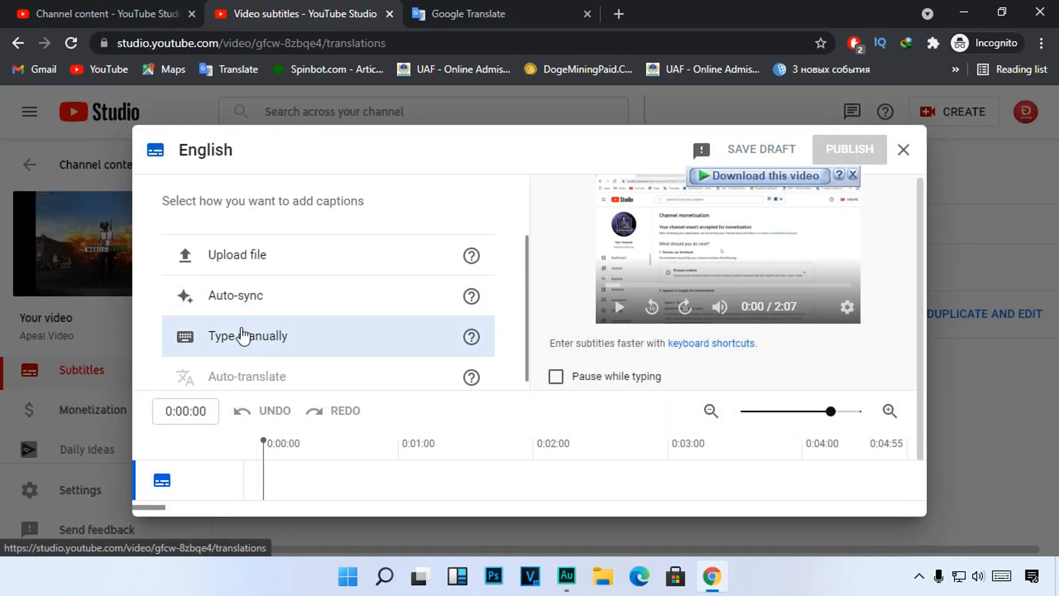
mouse_move(165, 316)
mouse_down()
mouse_move(355, 353)
mouse_move(449, 349)
mouse_up()
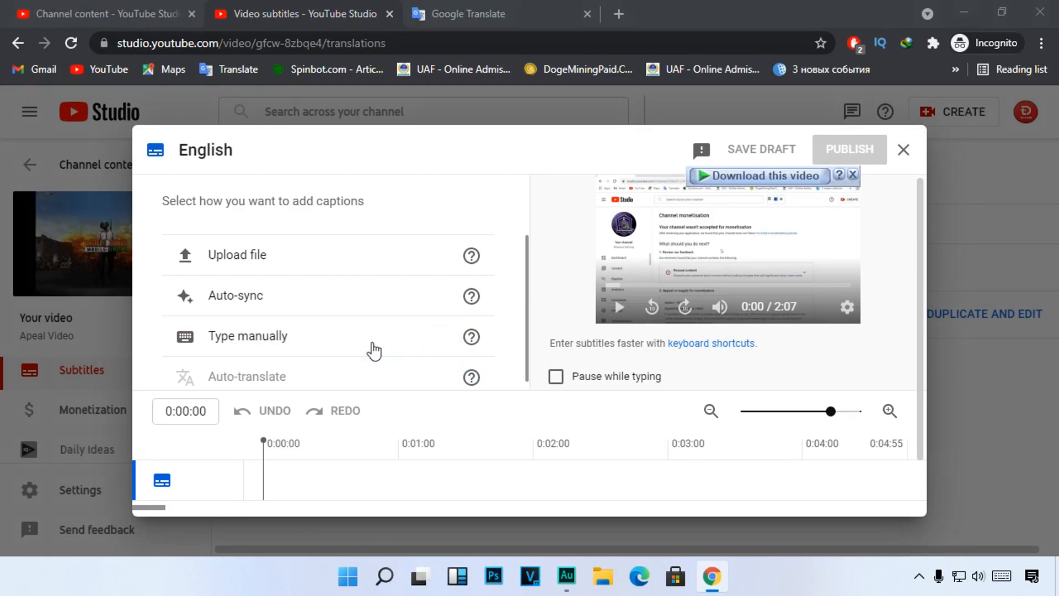
click(292, 336)
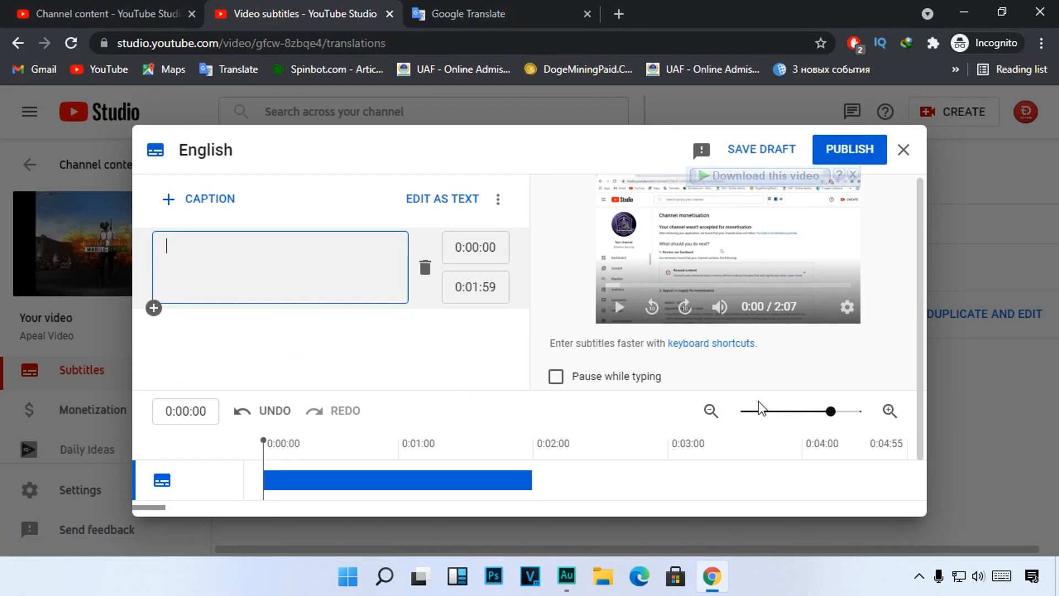
Step: Play the opening of the video in the subtitle editor and replay it from 0:00:33 to check the speech timing
scroll(759, 408, down, 1)
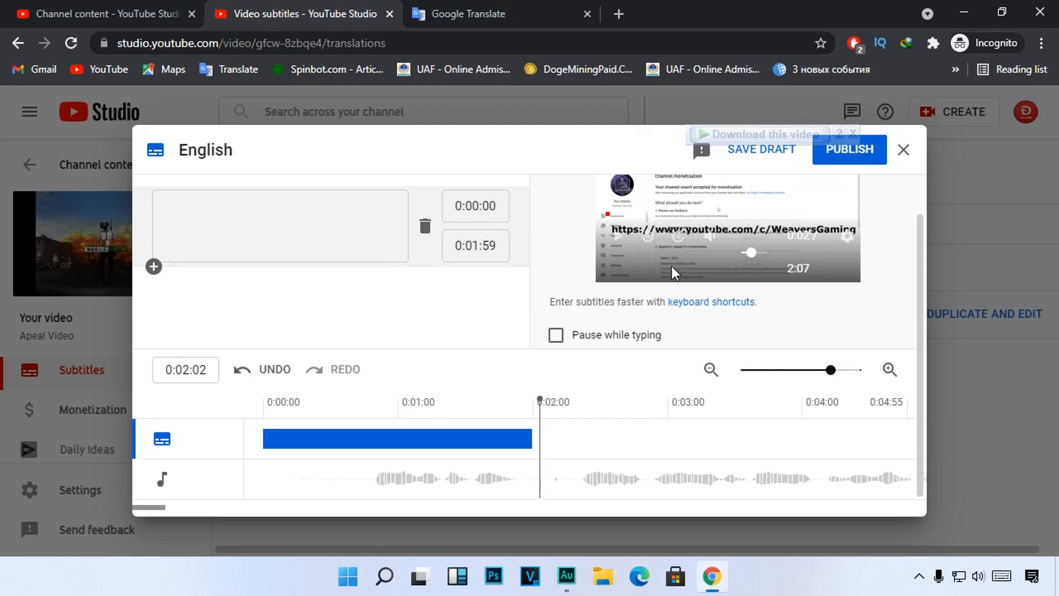
click(617, 236)
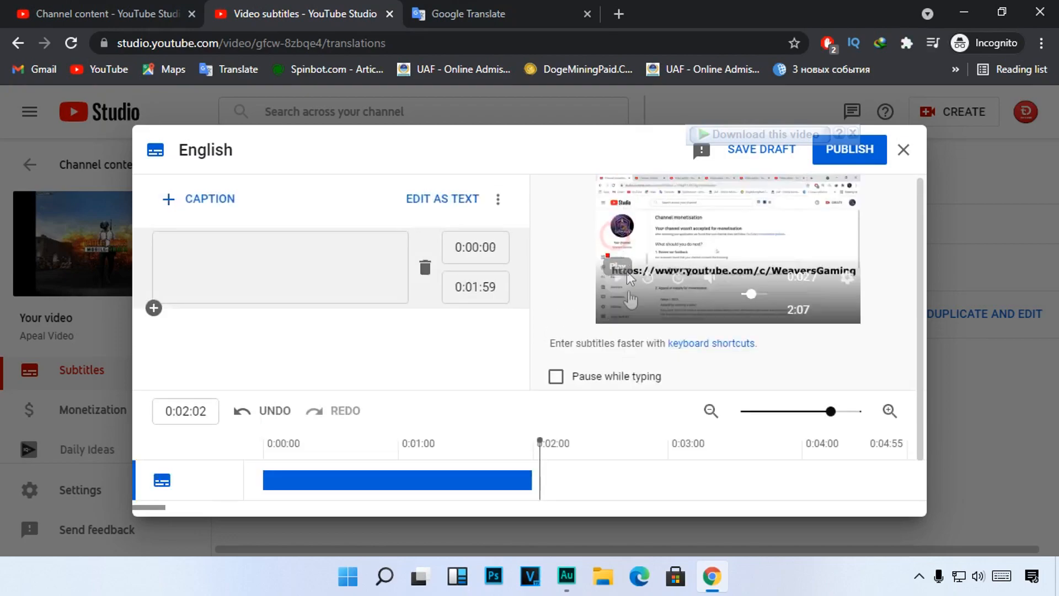
click(617, 277)
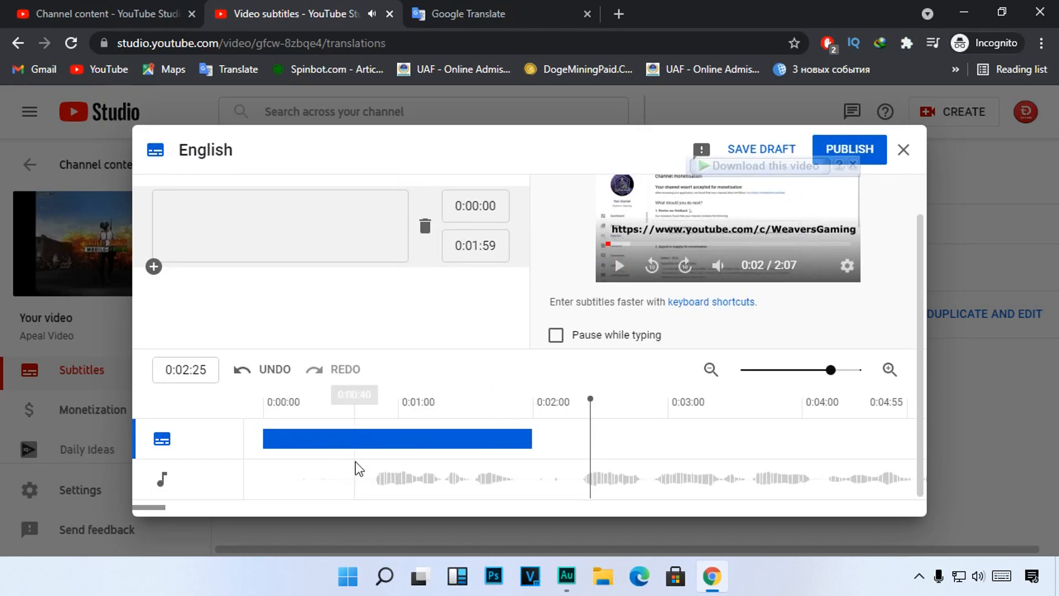
drag(589, 397, 338, 395)
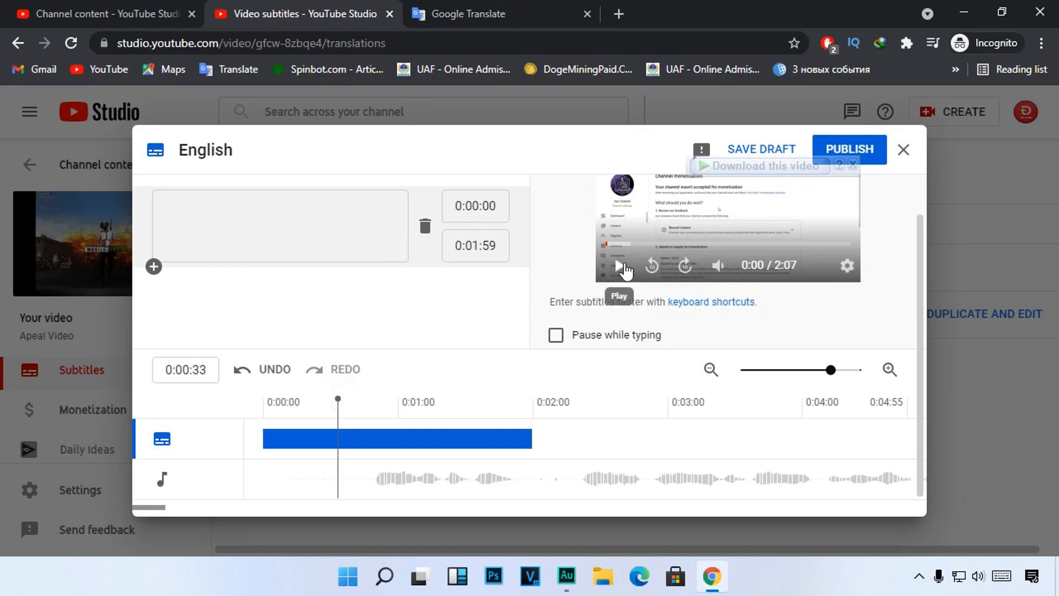
click(621, 267)
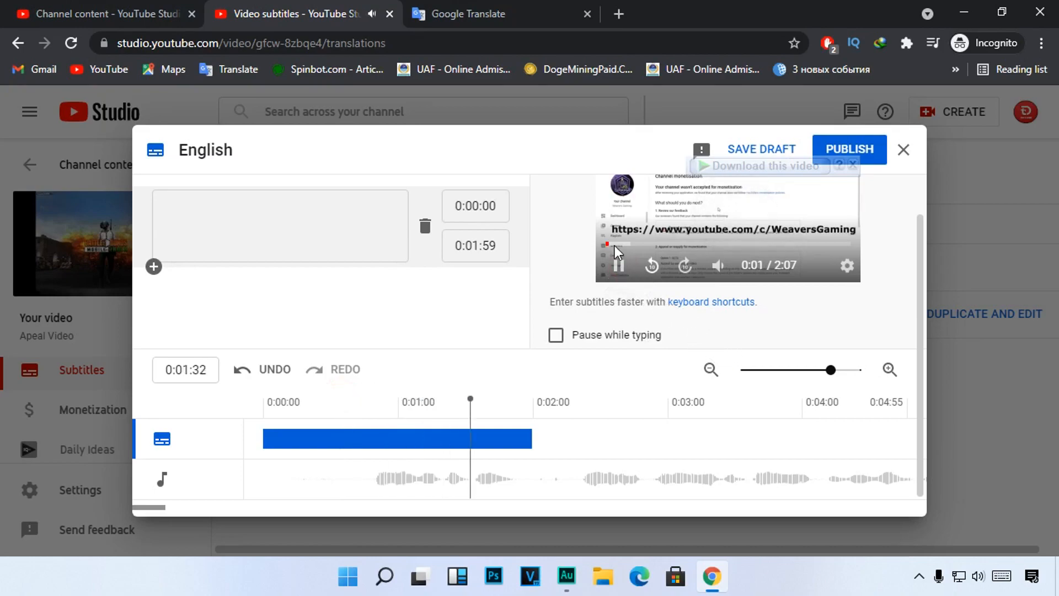
click(621, 267)
scroll(355, 307, up, 1)
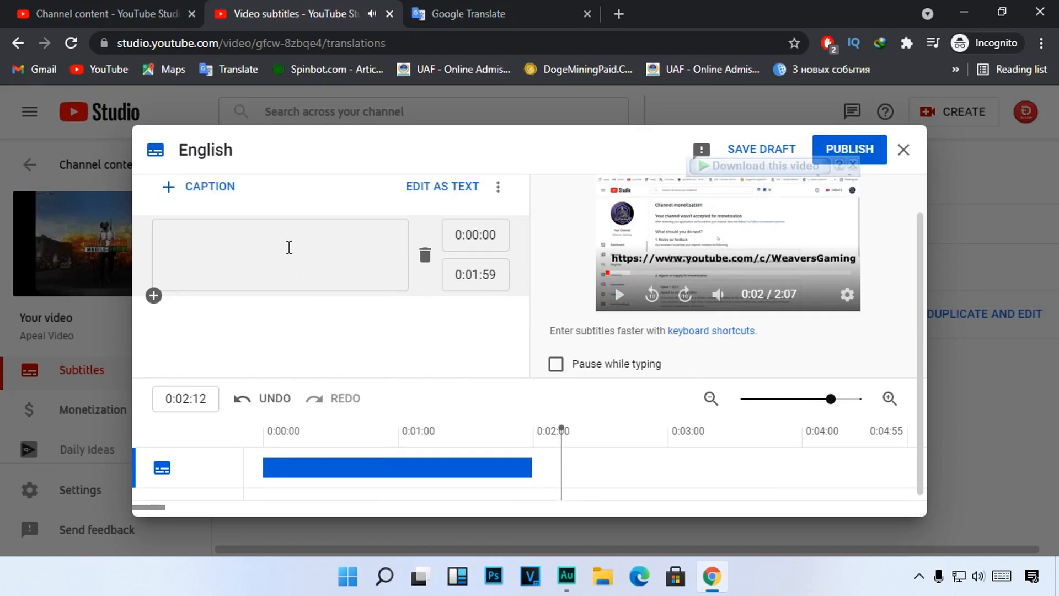
Step: Enter "Hello YouTube Team" as the text of the first caption, starting at 0:00:00
click(228, 260)
text(Hello YouTube T)
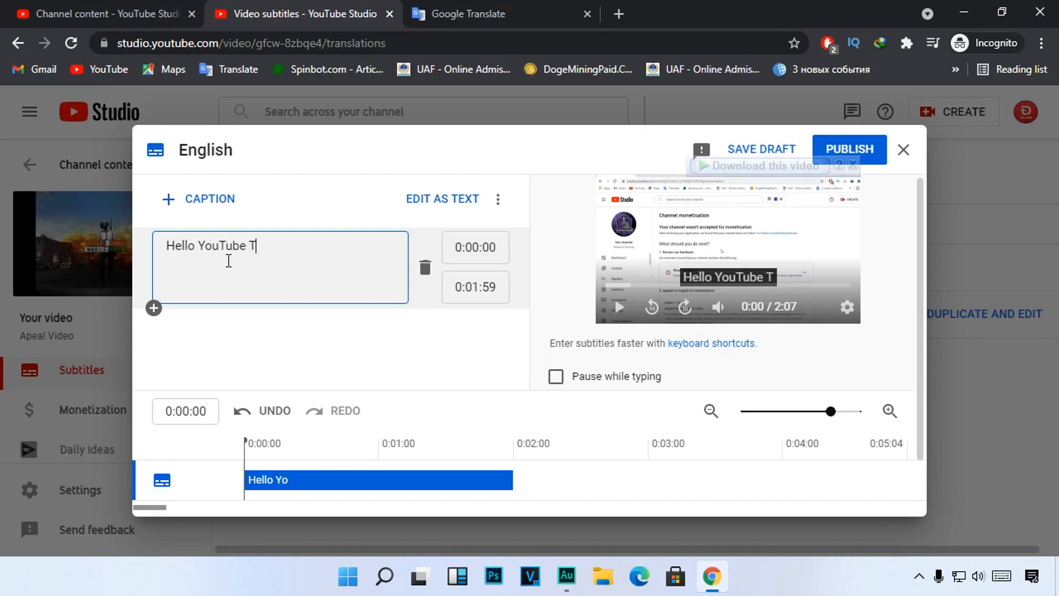
text(eam)
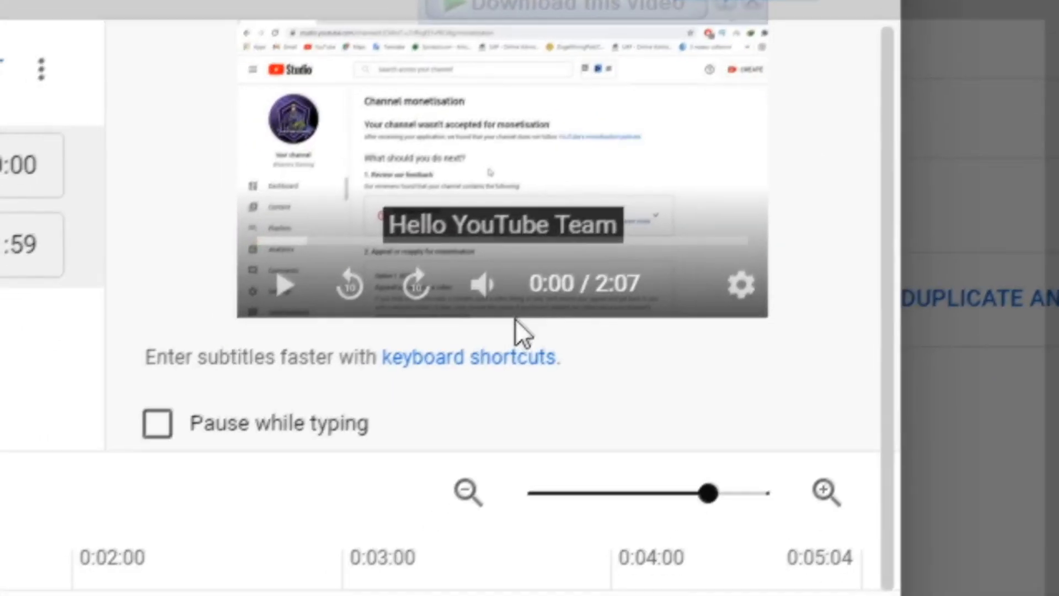
Step: Play the video from 0:02:17 to hear the next spoken sentence, and pause it after the sentence
scroll(561, 472, down, 1)
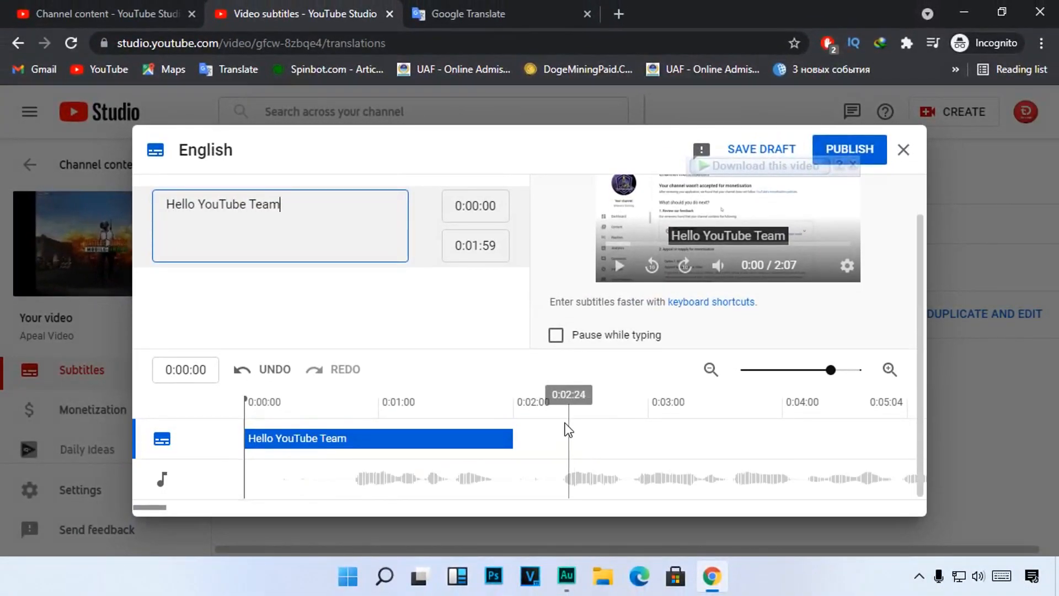
click(554, 414)
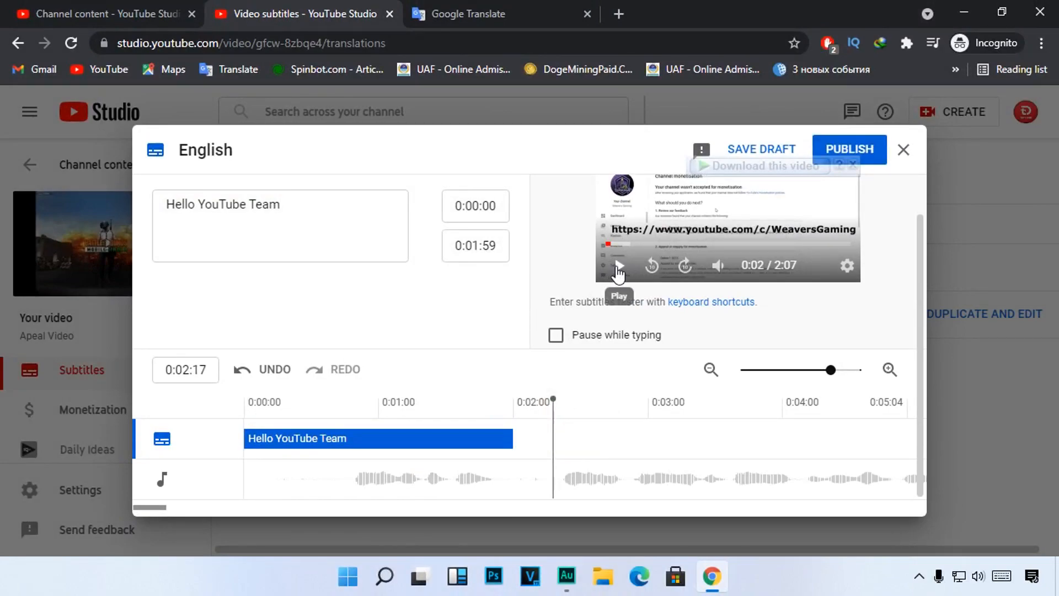
click(618, 269)
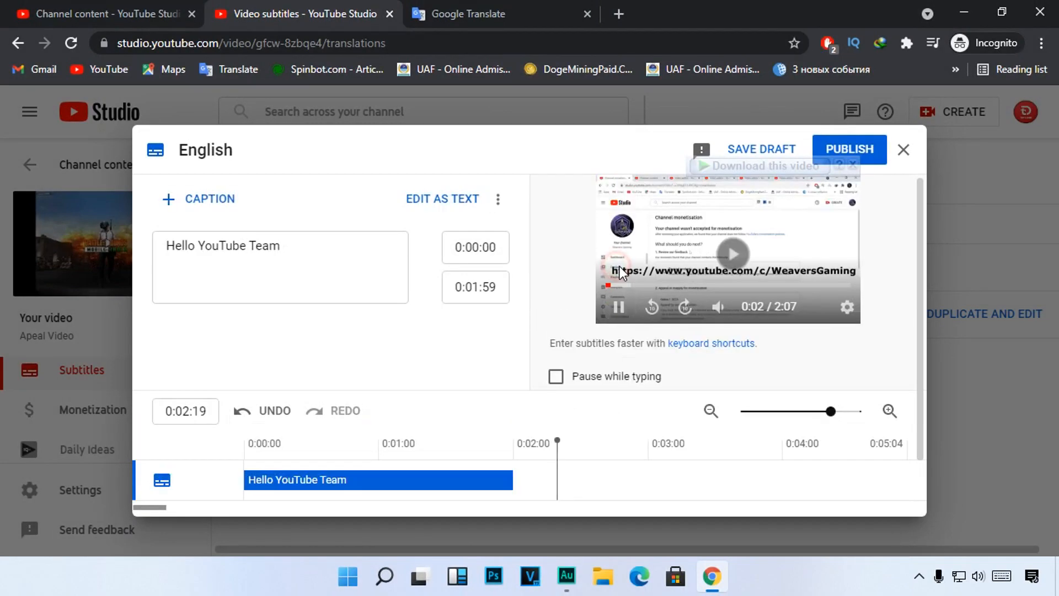
click(620, 309)
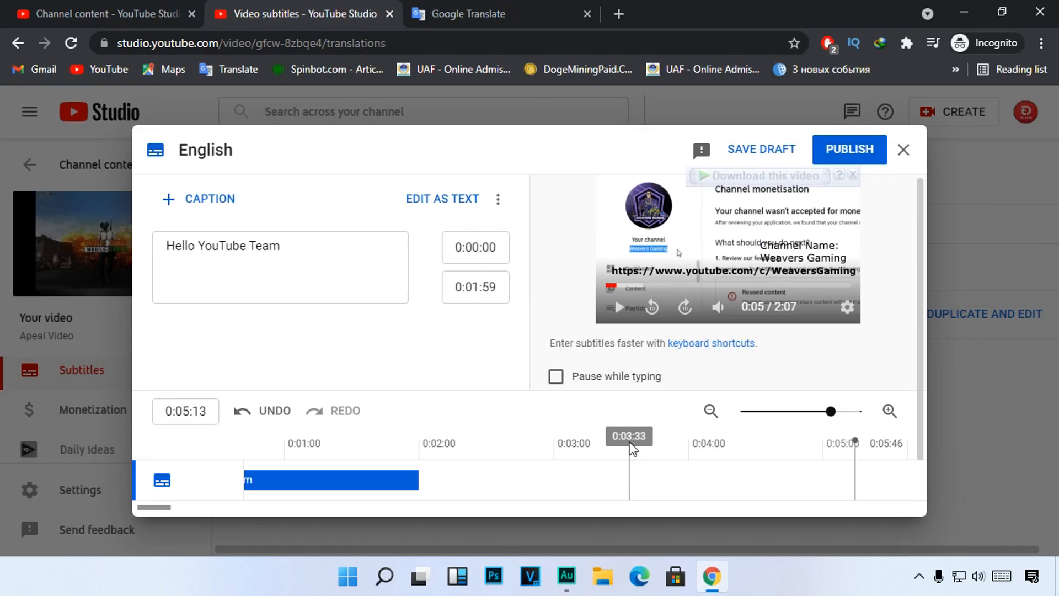
Step: Open Google Translate in a new browser tab and choose Urdu as the source language
click(618, 14)
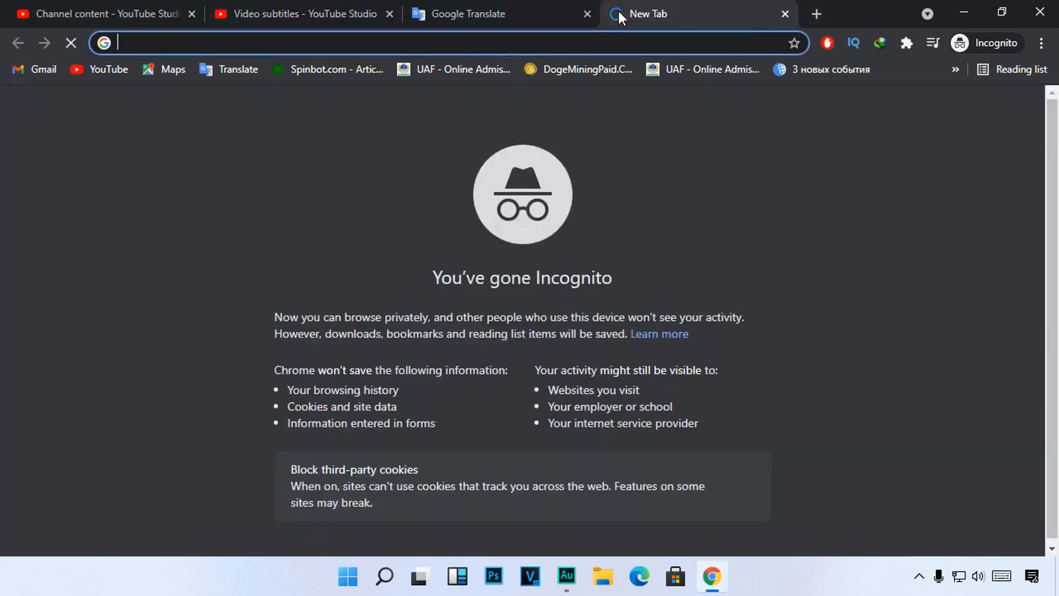
text(tr)
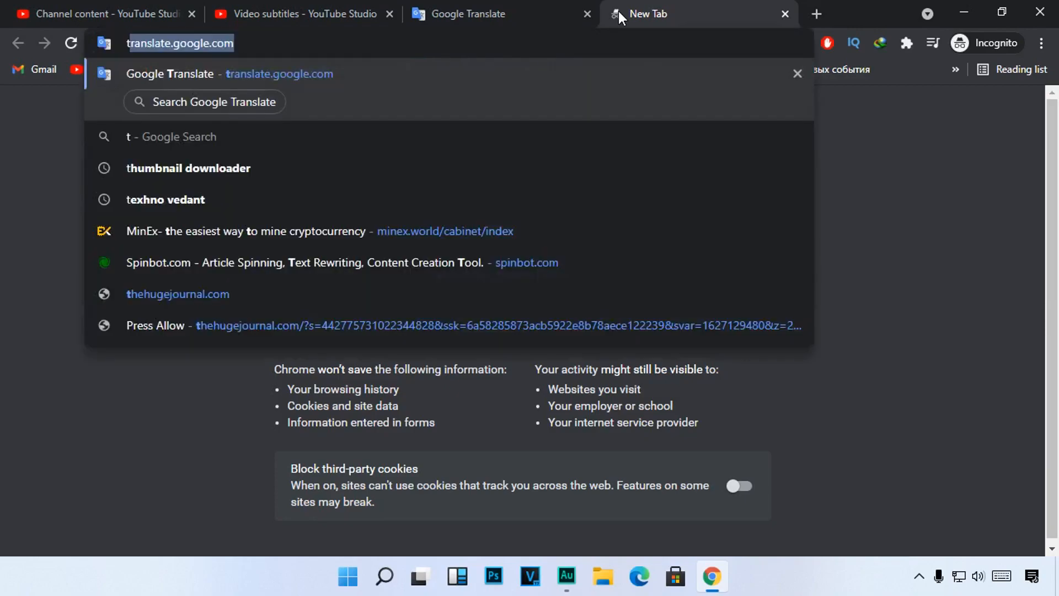
text(a)
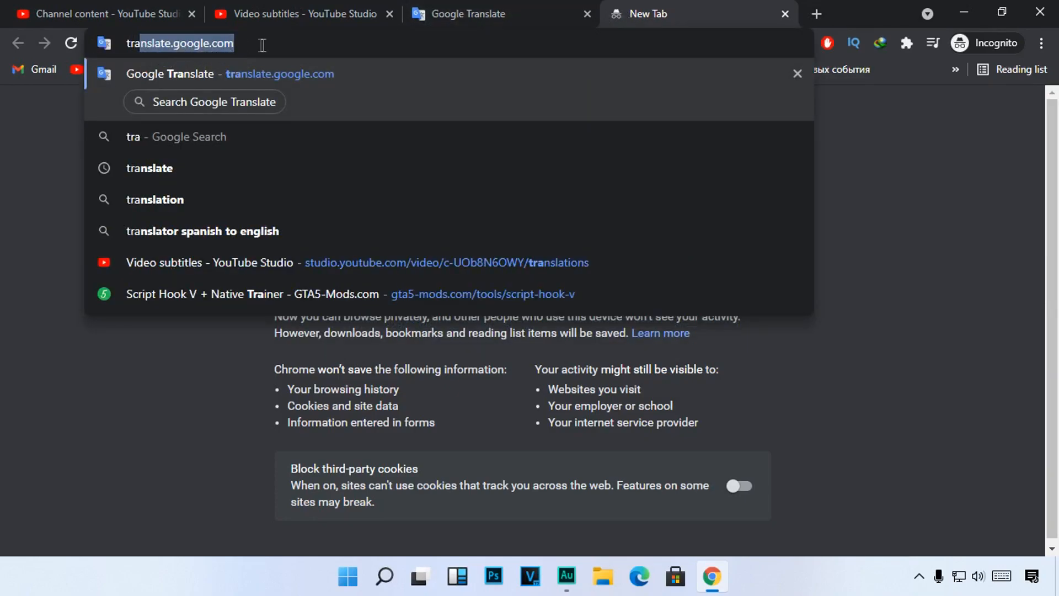
key(Return)
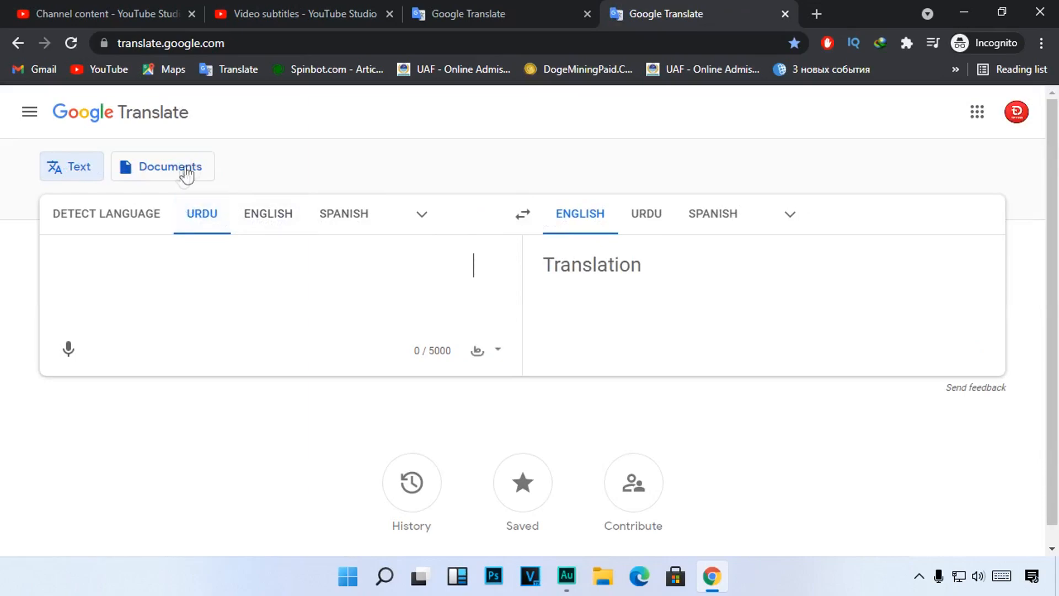
click(422, 218)
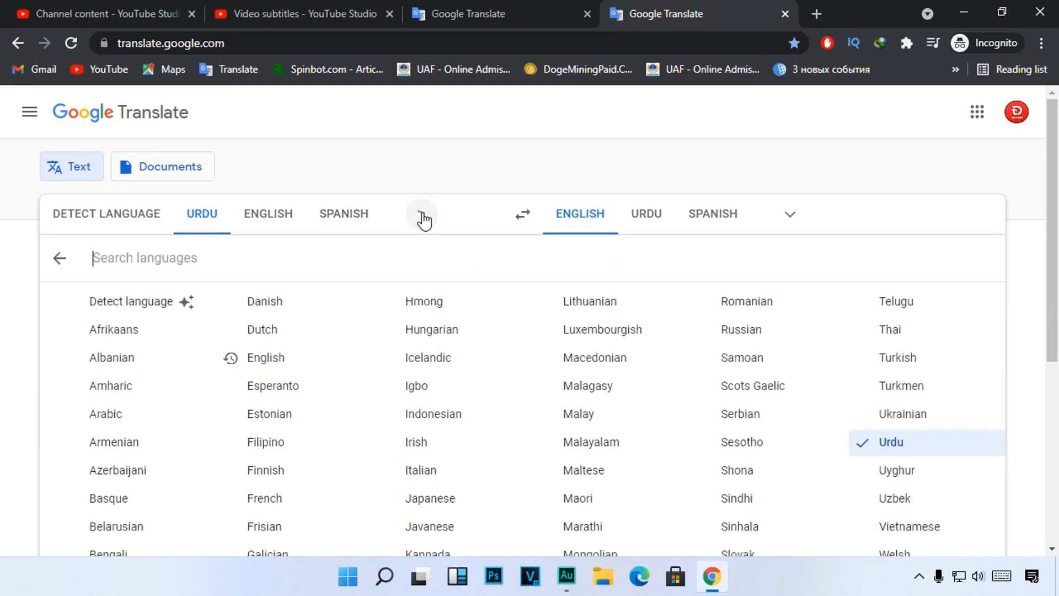
text(u)
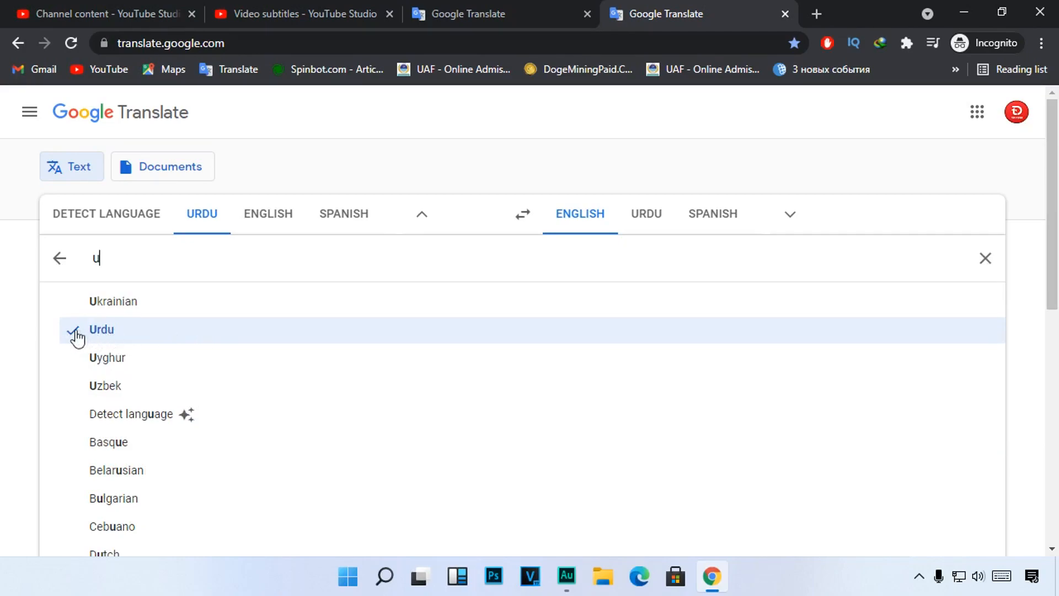
click(105, 330)
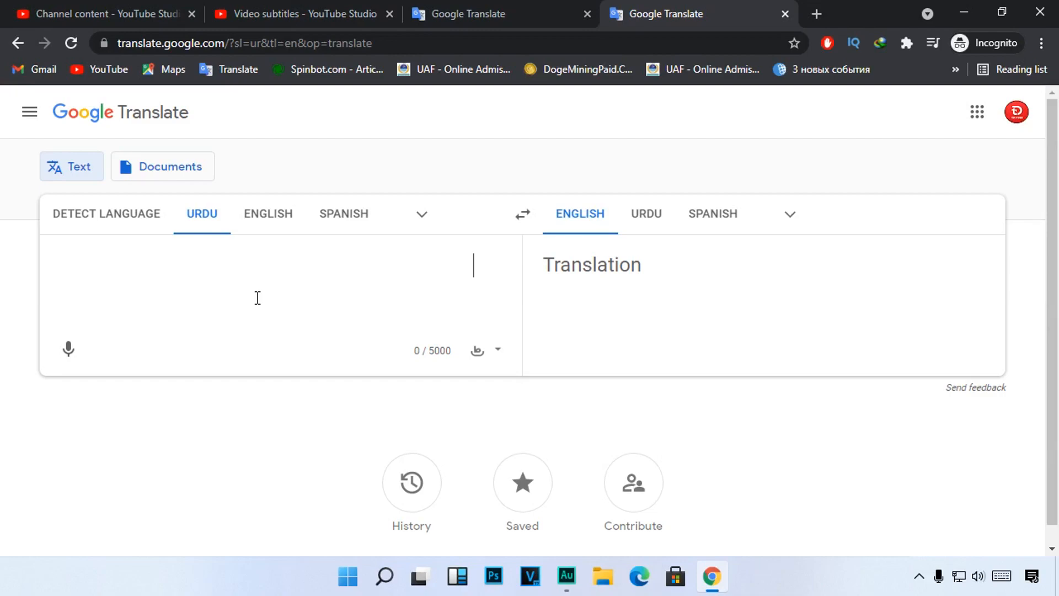
Step: Enter "ye mera" phonetically as the Urdu source text, choosing the suggestions یہ and میرا
text(ye)
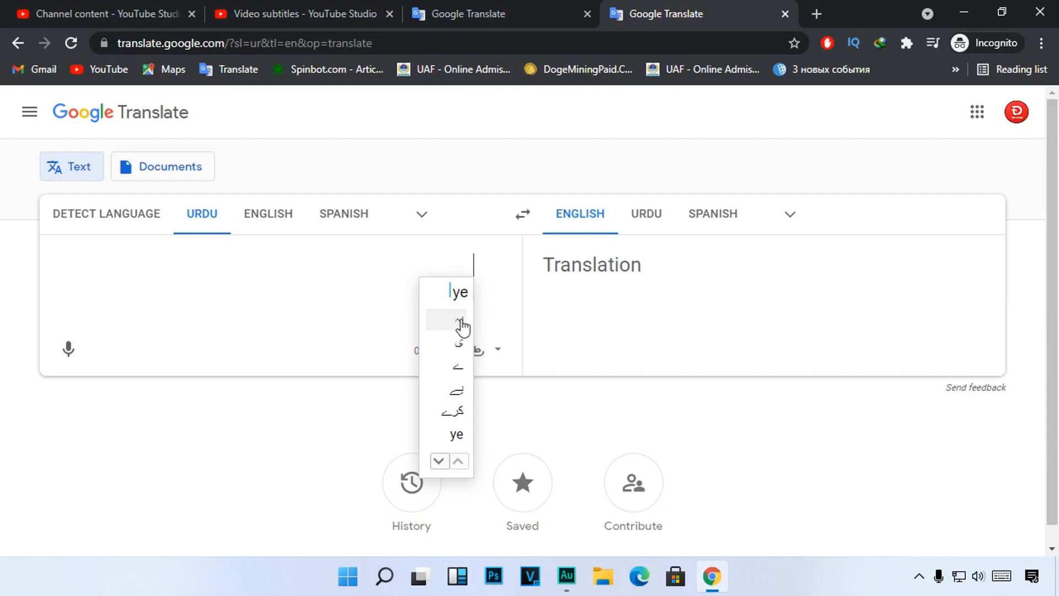
click(456, 321)
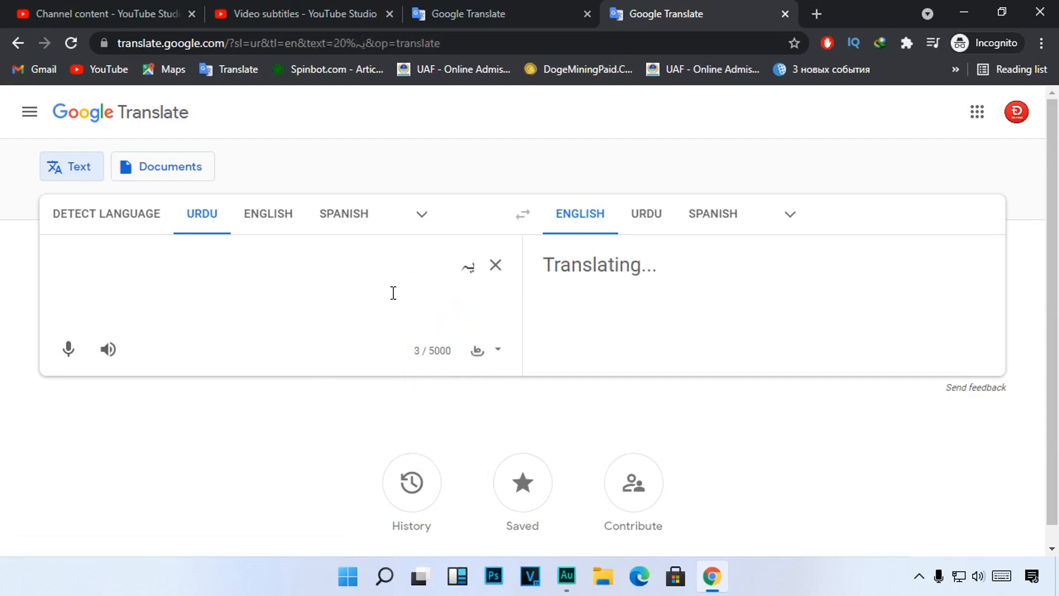
text(mer)
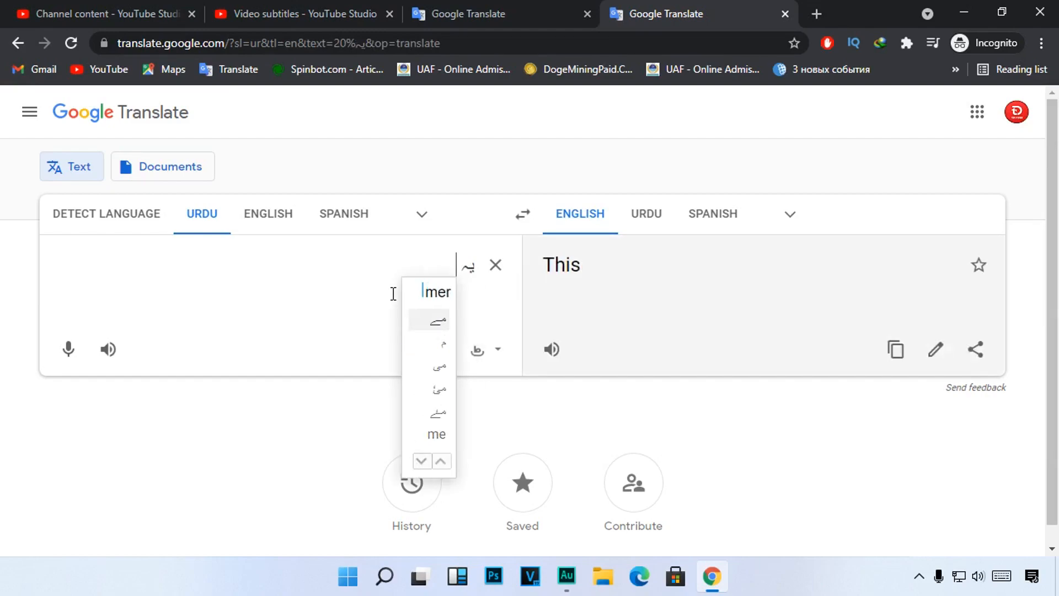
text(a)
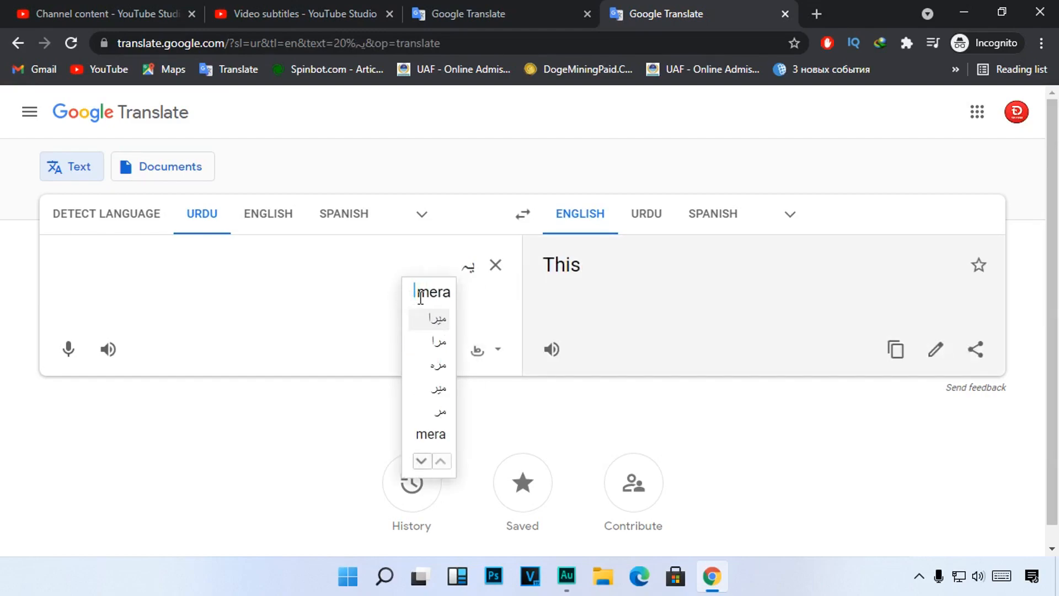
click(438, 321)
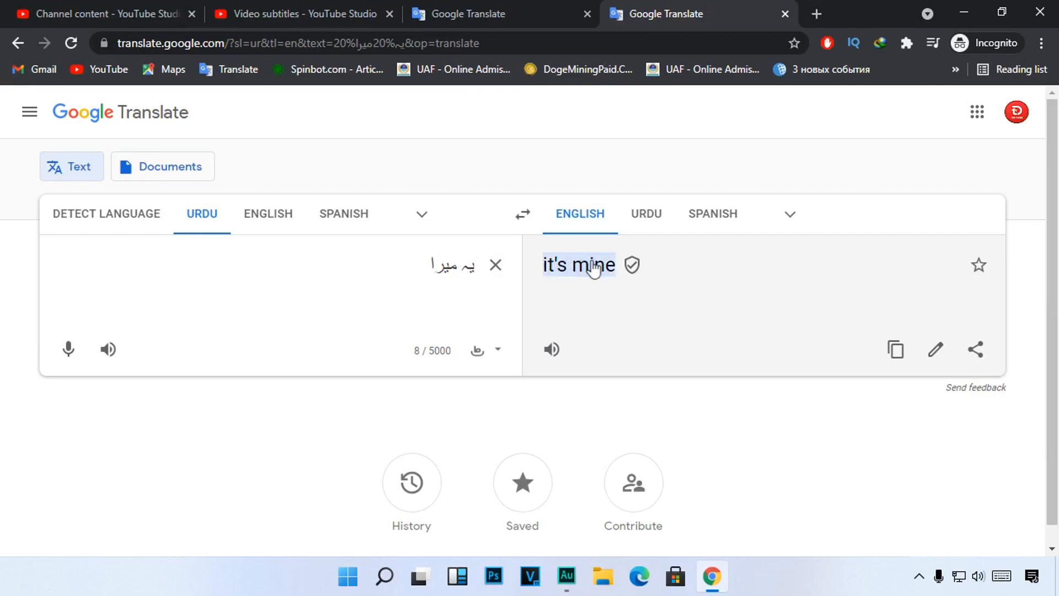
Step: Copy the English translation "This is my YouTube channel called top4user" from the other Google Translate tab and return to the subtitle editor
click(428, 7)
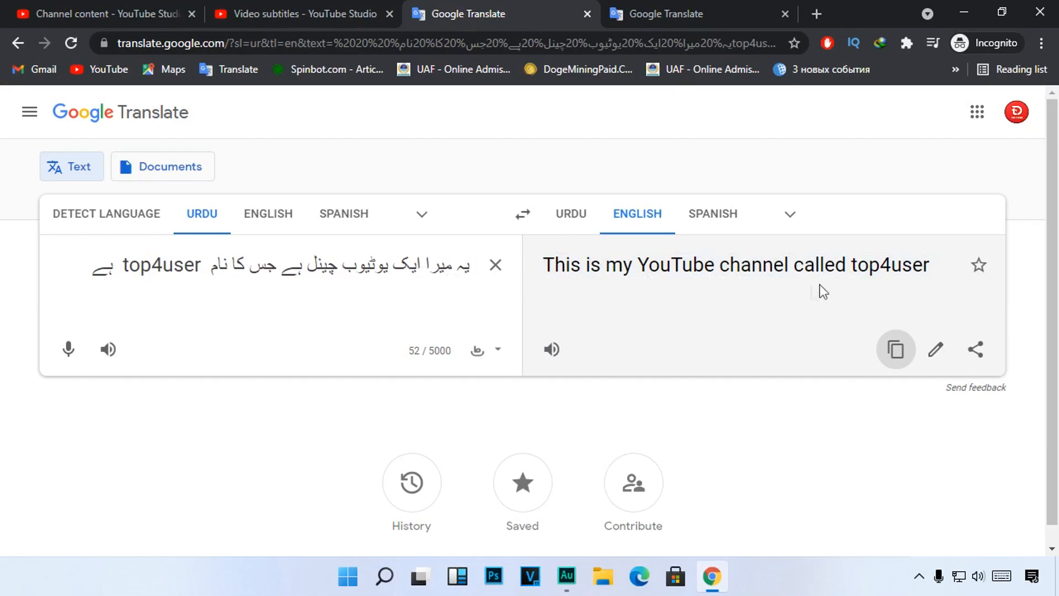
click(897, 353)
click(251, 6)
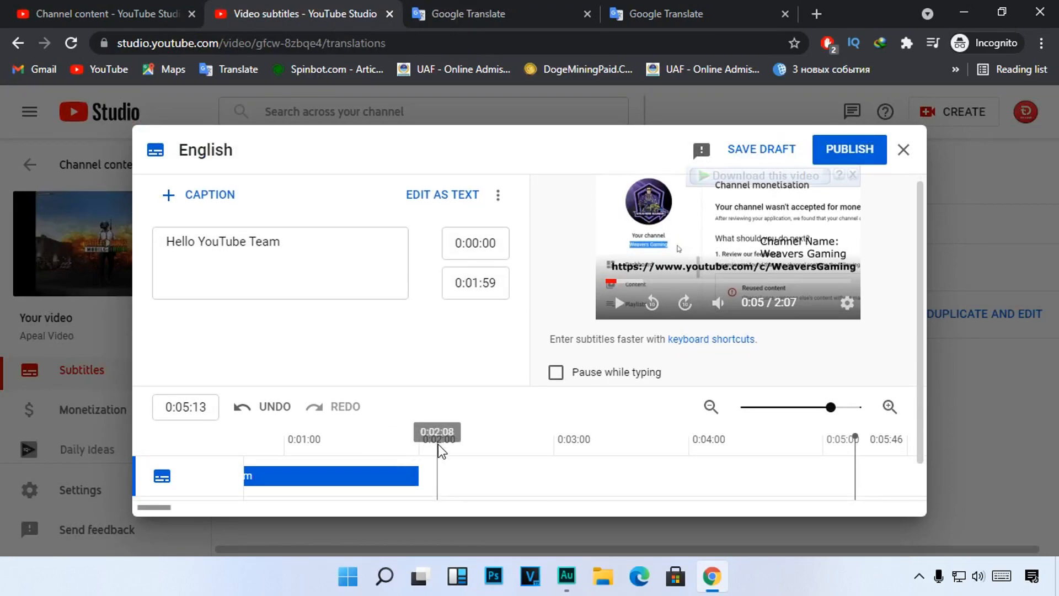
Step: Add a second caption starting at 0:02:17 on the timeline, where the next sentence begins
scroll(437, 445, down, 2)
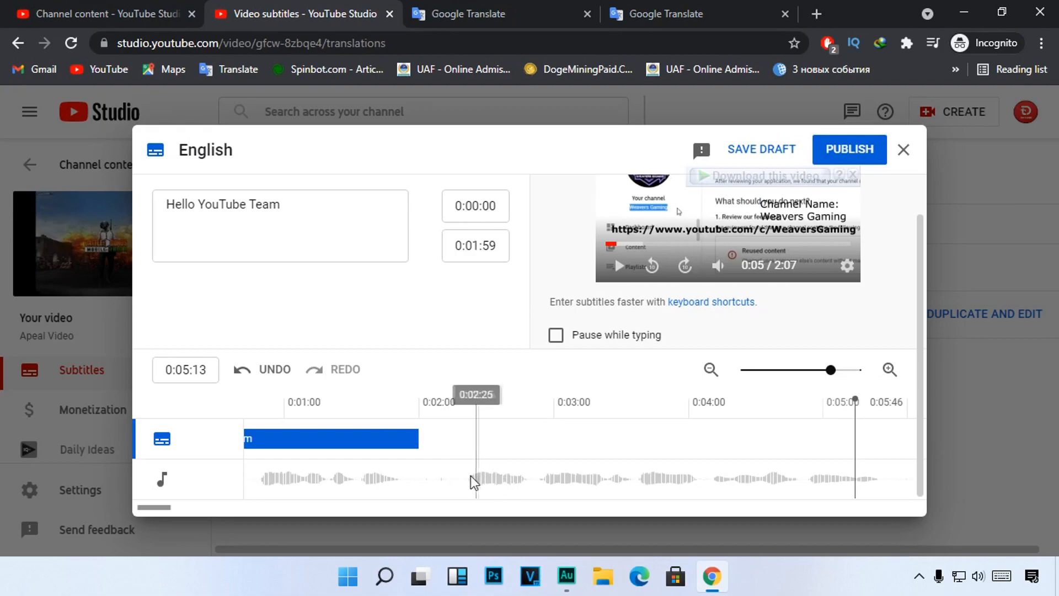
click(459, 429)
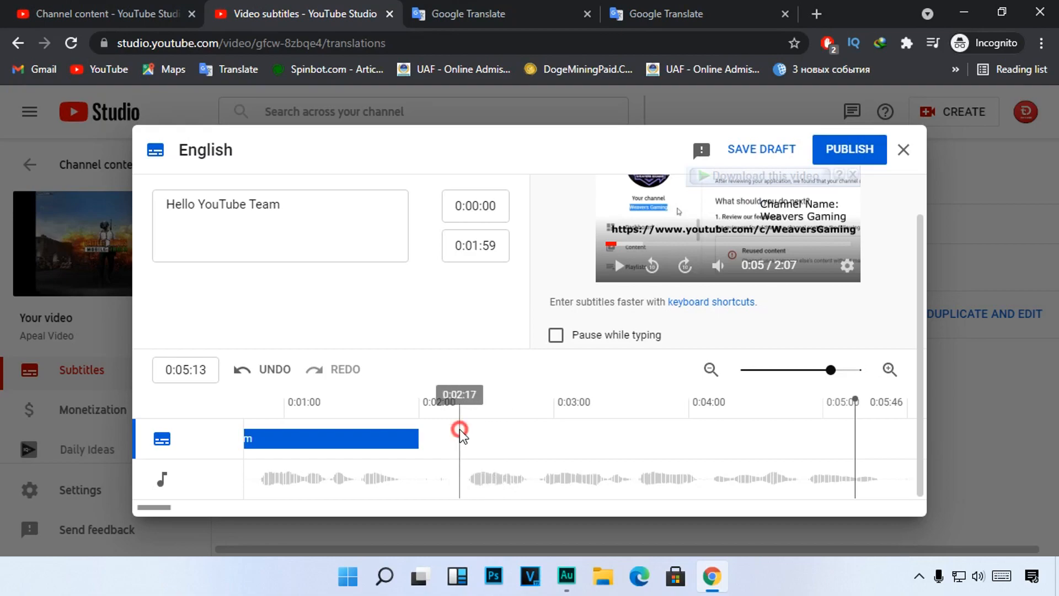
scroll(343, 323, up, 1)
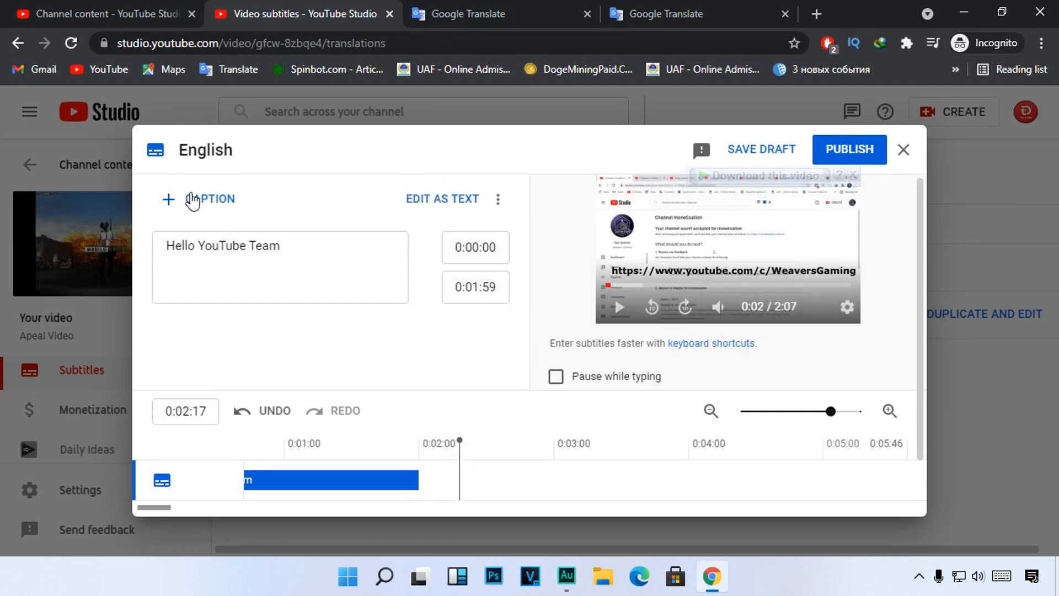
key(ctrl+alt+d)
drag(152, 185, 254, 214)
key(Escape)
click(170, 199)
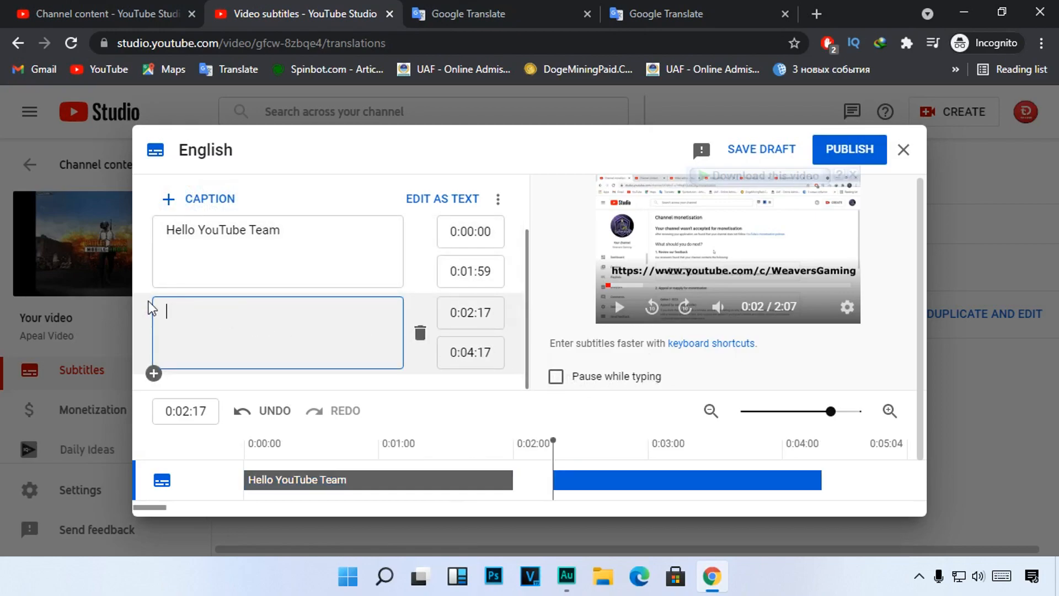
Step: Paste the copied translation "This is my YouTube channel called top4user" into the empty second caption
key(ctrl+alt+d)
mouse_move(146, 290)
mouse_down()
mouse_move(420, 388)
mouse_move(418, 373)
mouse_up()
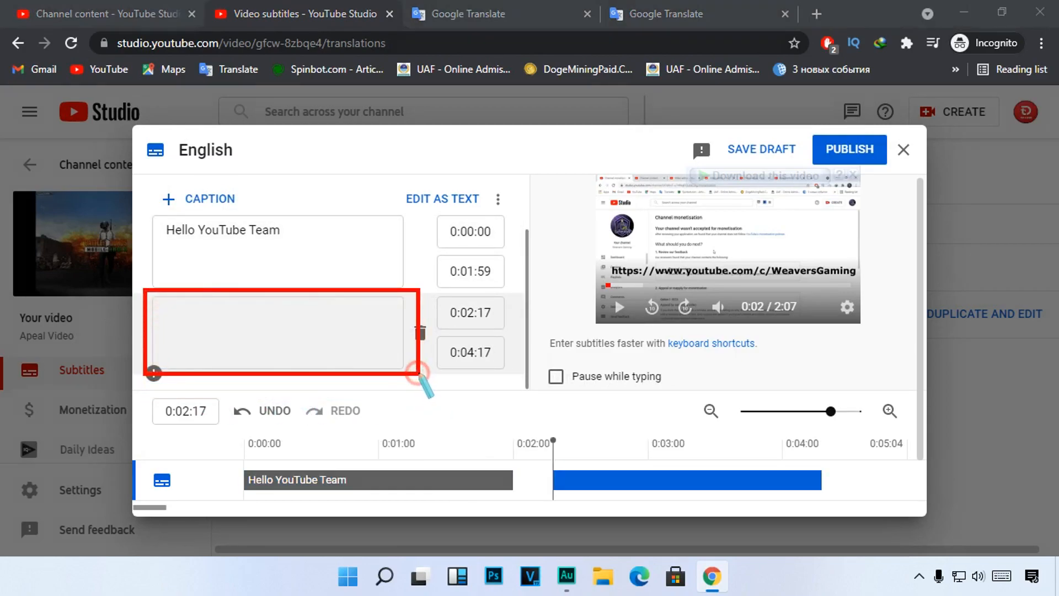
key(Escape)
click(248, 340)
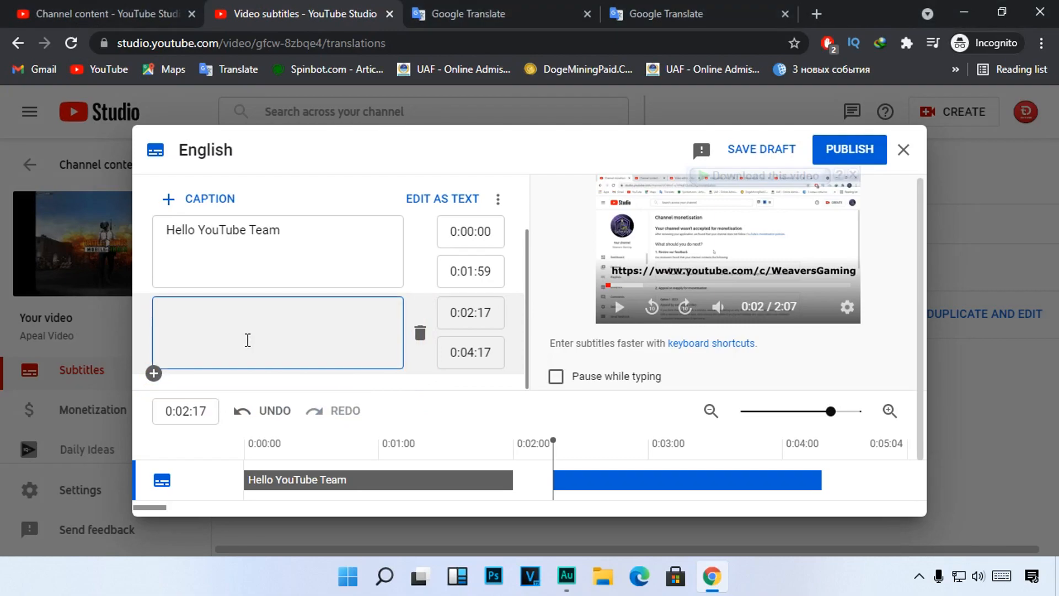
text(This is my YouTube channel called top4user)
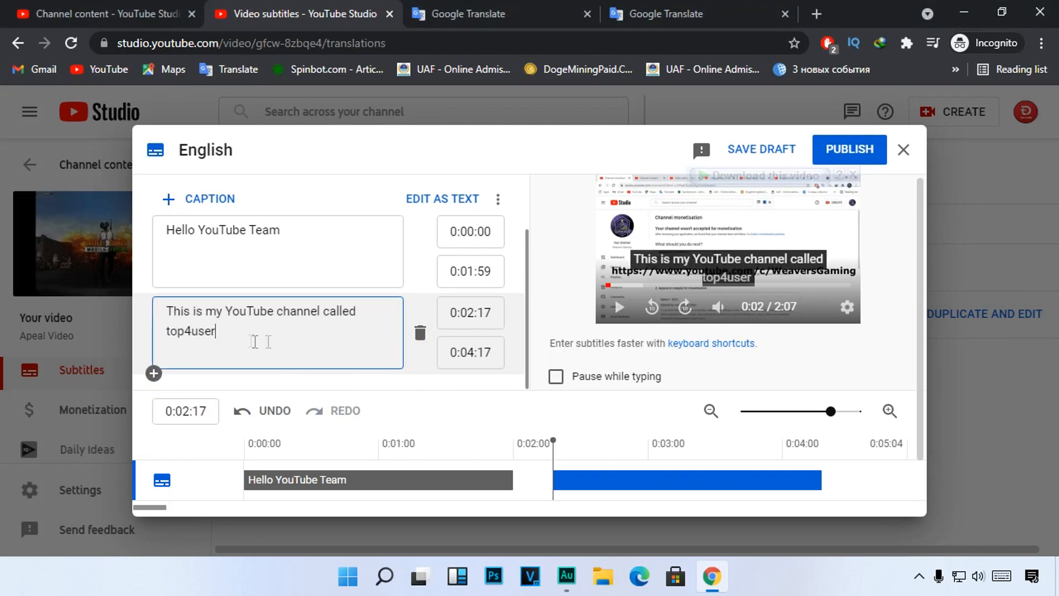
Step: Play the video from 0:02:17 to check where the second caption's speech ends against the audio waveform
drag(921, 313, 922, 359)
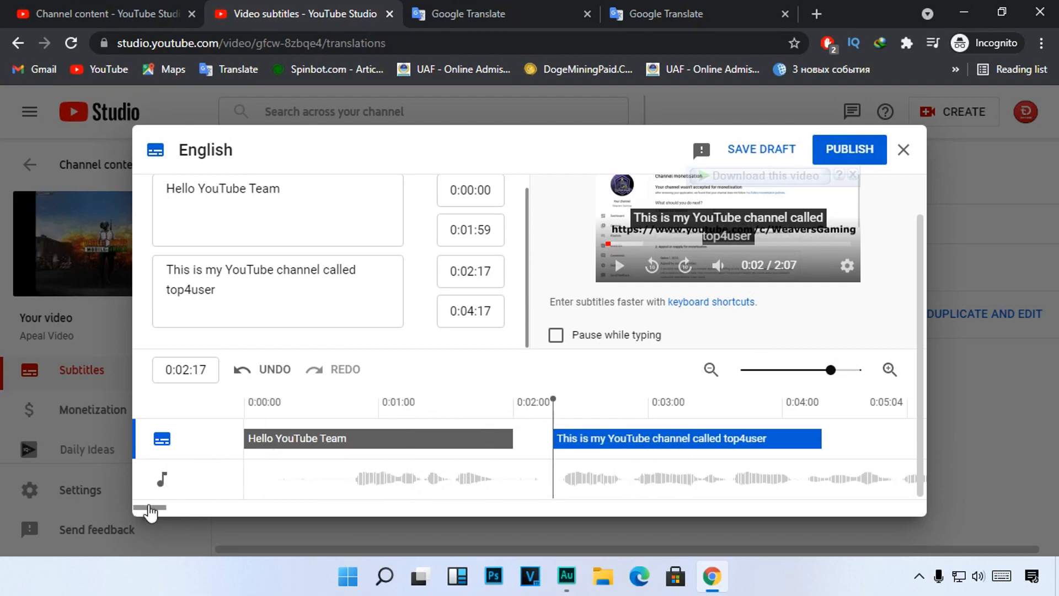
drag(146, 506, 153, 506)
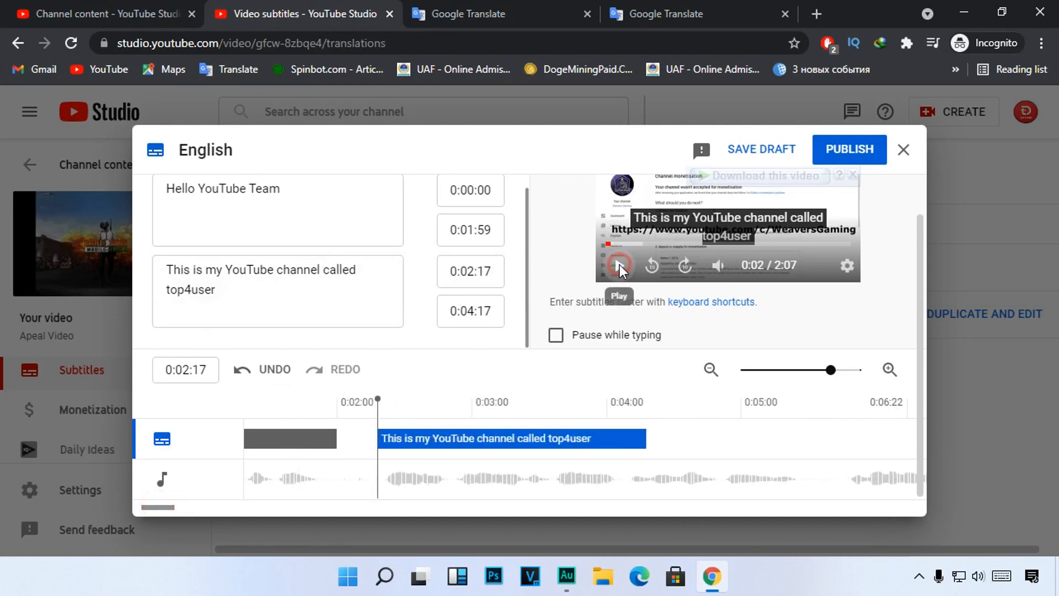
click(618, 265)
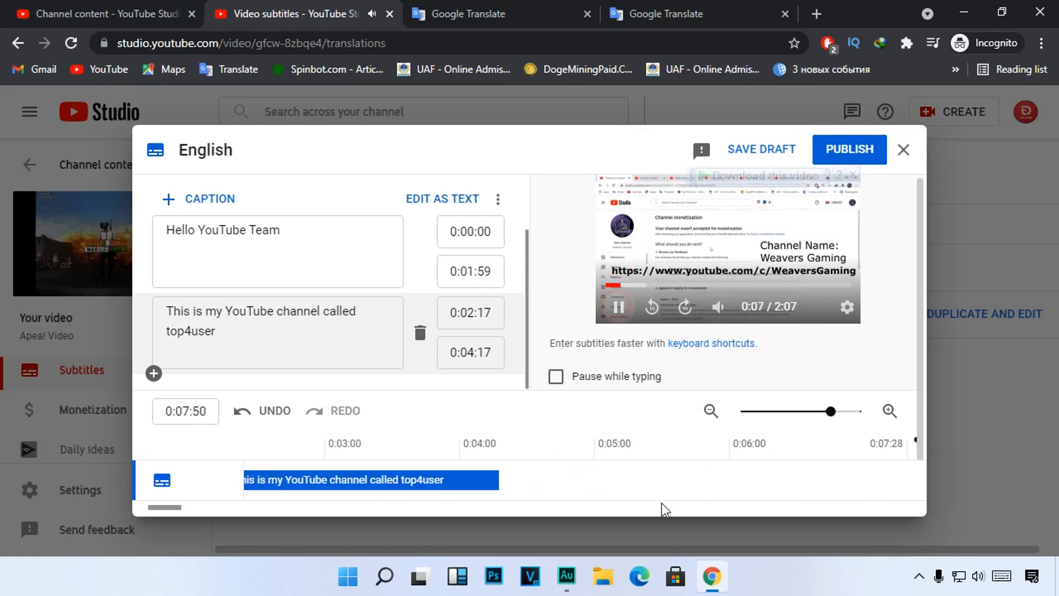
Step: Extend the second caption on the timeline to end at 0:05:25, in the pause after the spoken sentence
click(680, 465)
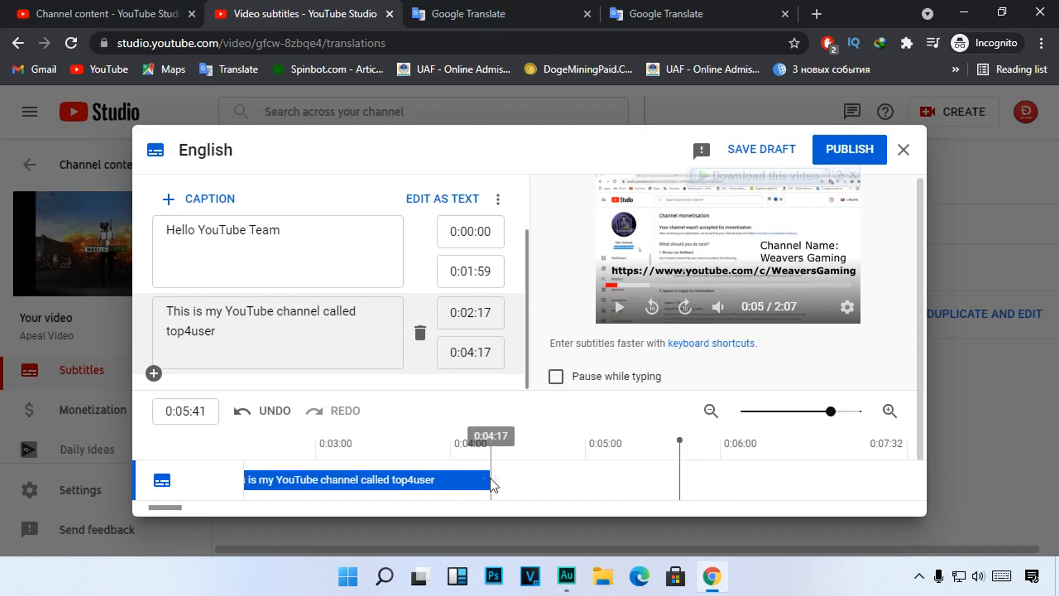
drag(493, 480, 680, 472)
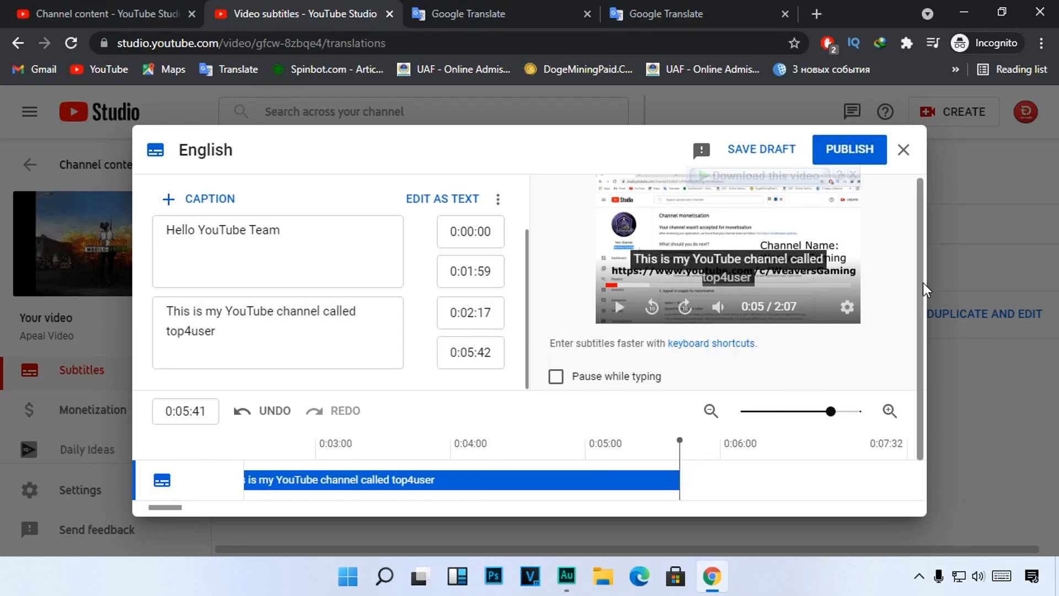
drag(925, 326, 928, 371)
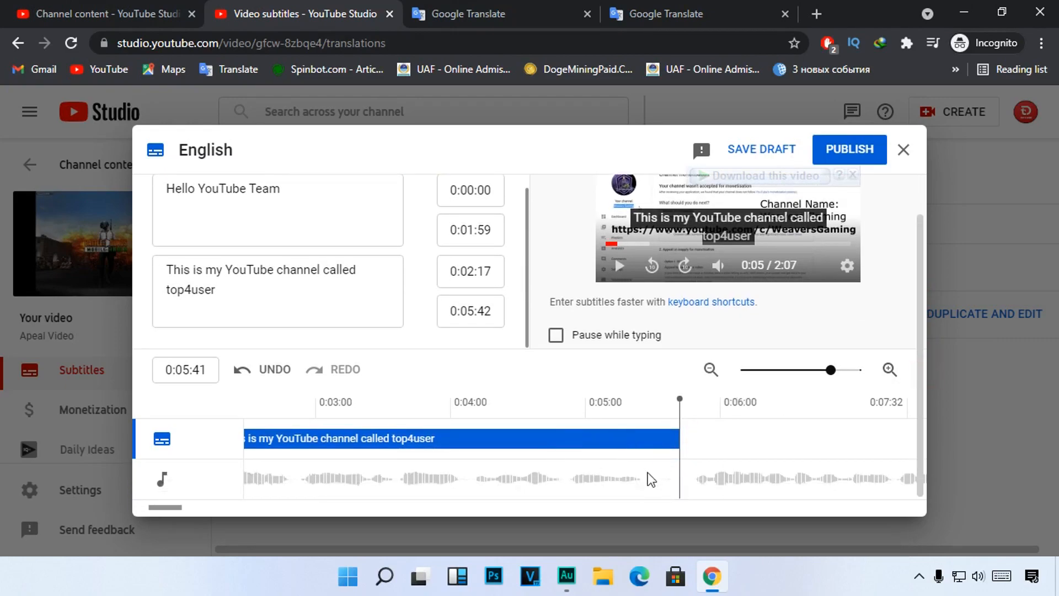
click(647, 416)
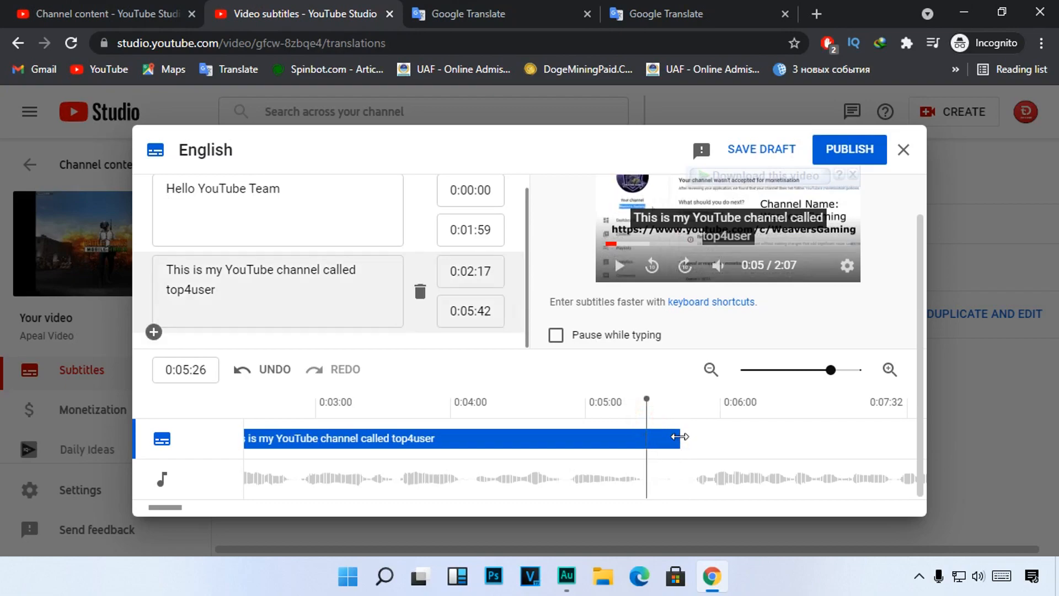
click(641, 437)
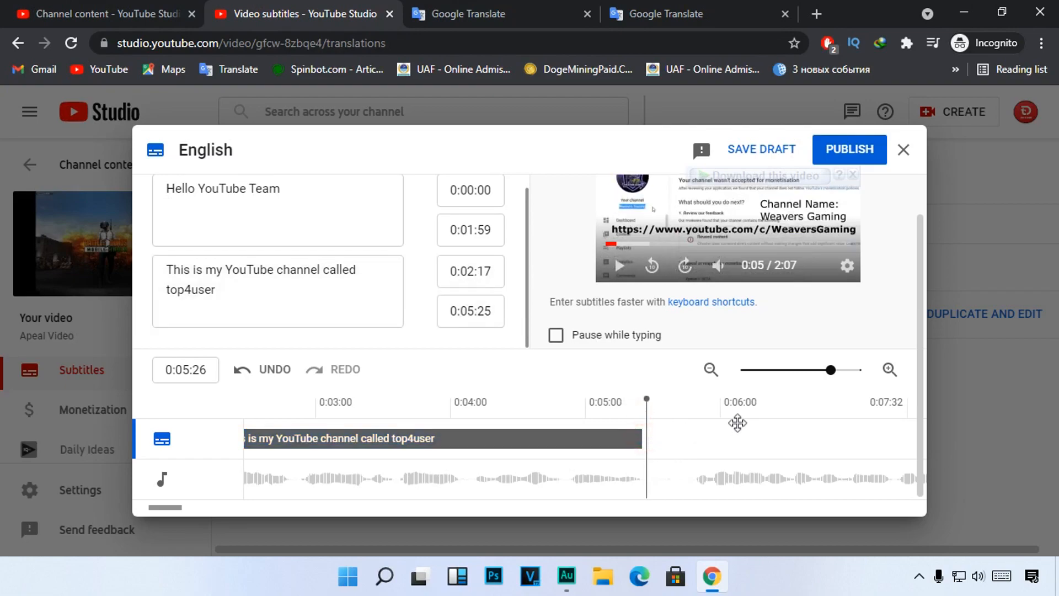
Step: Add a third caption starting at 0:05:47 on the timeline, just before the next spoken sentence
click(693, 413)
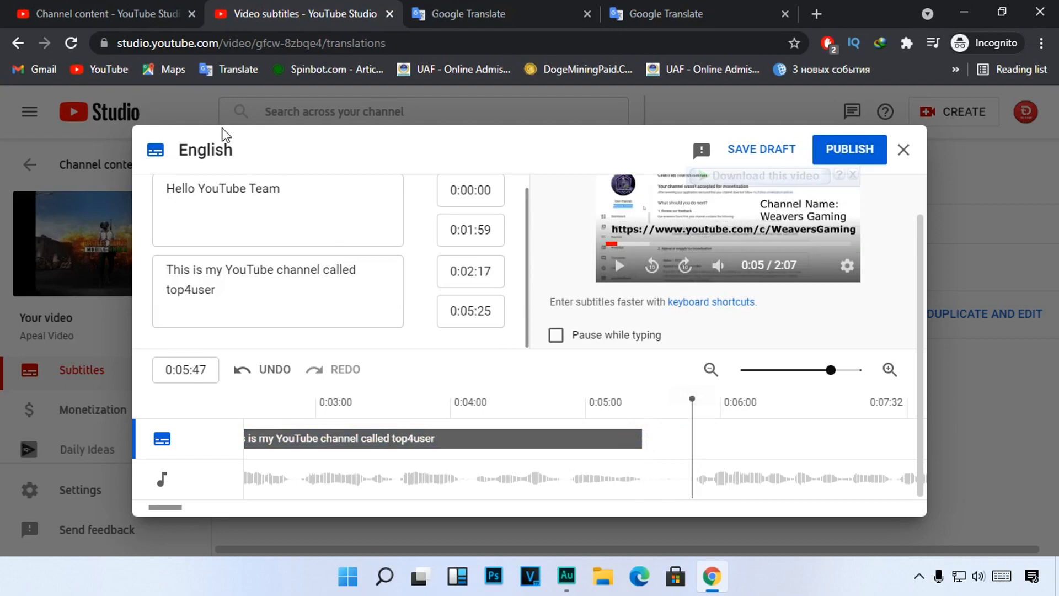
scroll(258, 229, up, 2)
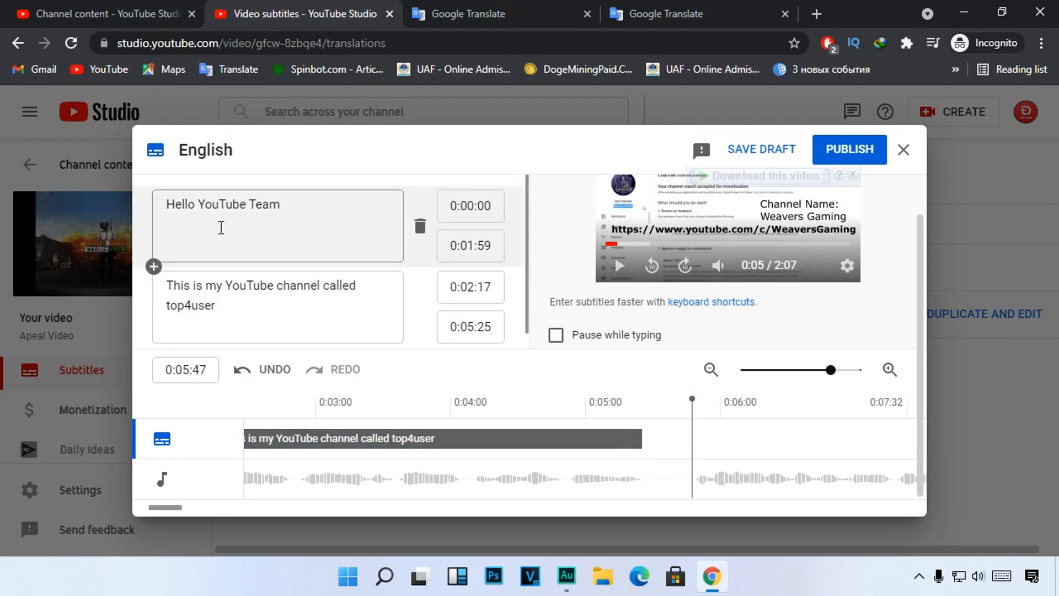
click(184, 202)
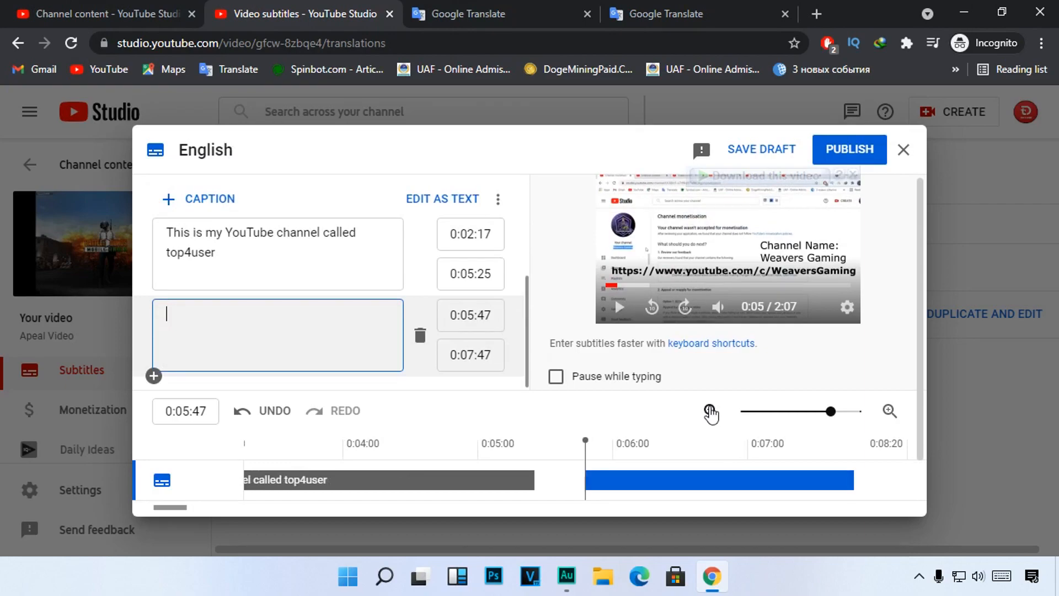
Step: Play the video from 0:05:47 to hear the sentence spoken for the third caption
scroll(689, 386, down, 1)
scroll(617, 266, up, 1)
click(618, 306)
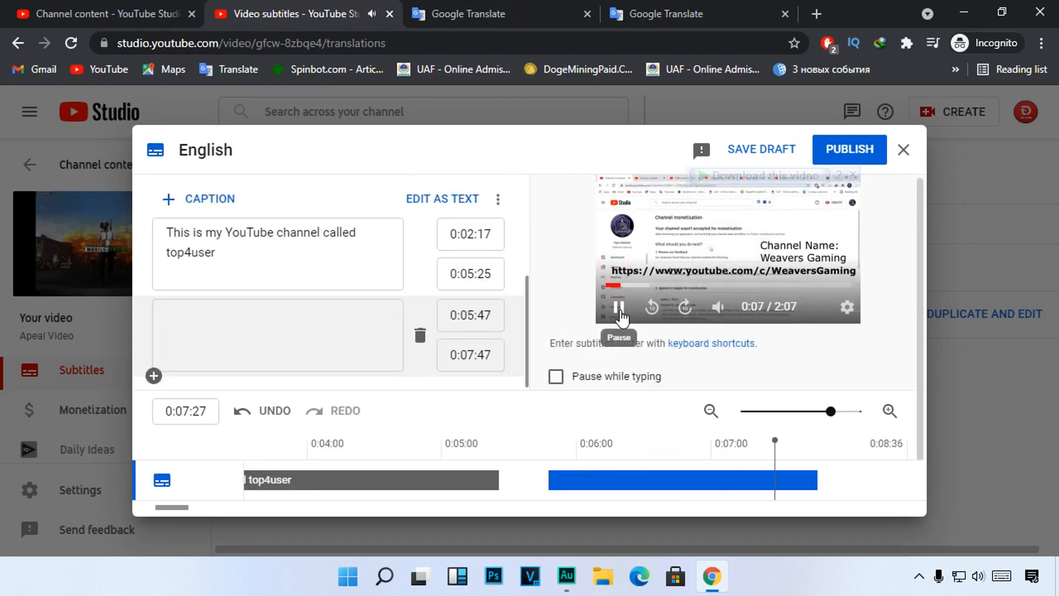
click(621, 312)
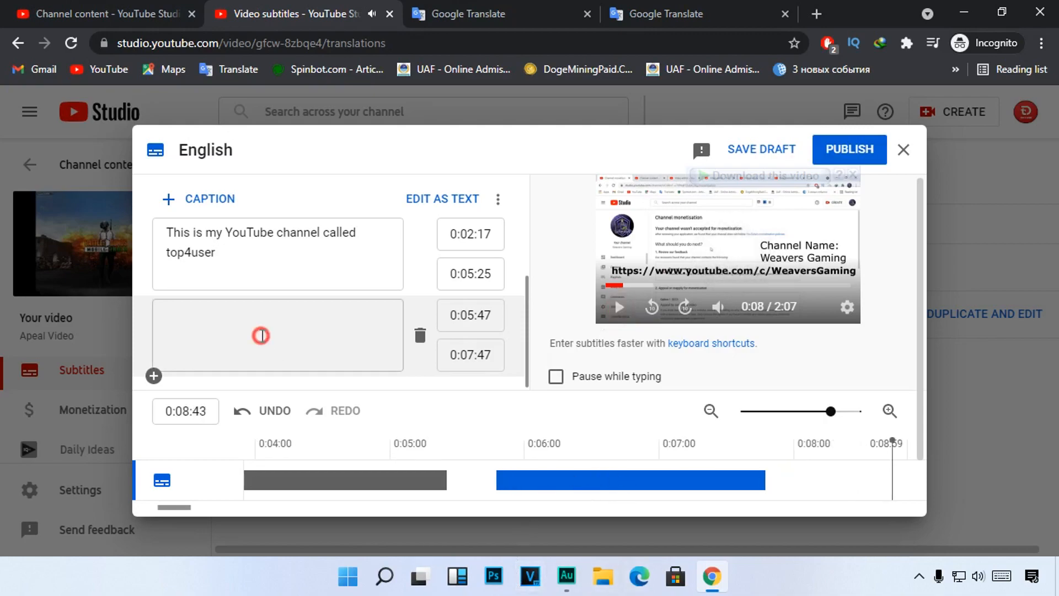
Step: Enter "Recently I apply for monetization but my channel rejected due to reused content" as the third caption's text
click(318, 347)
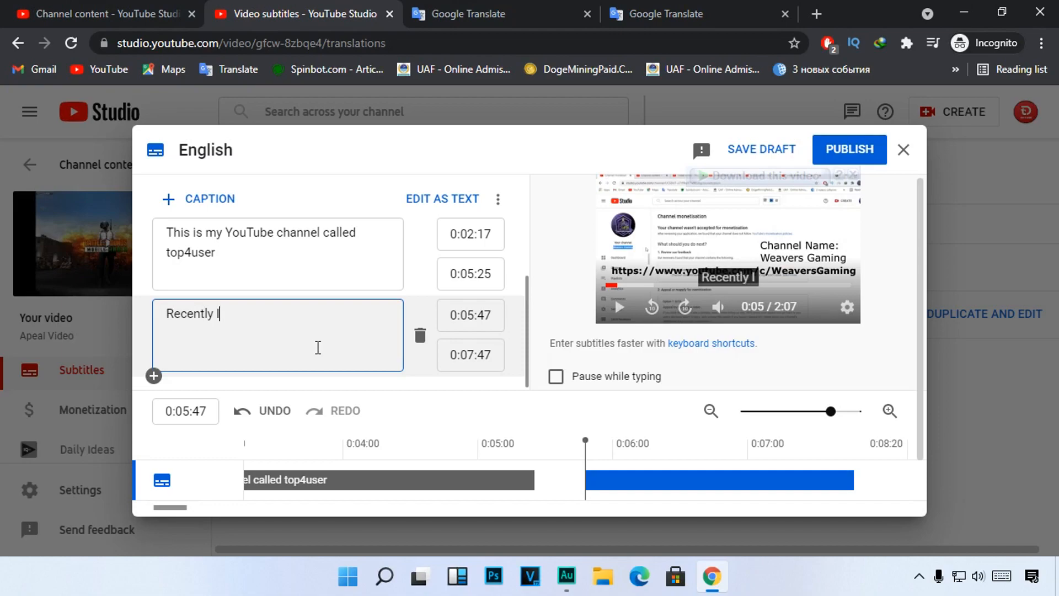
text(pply f)
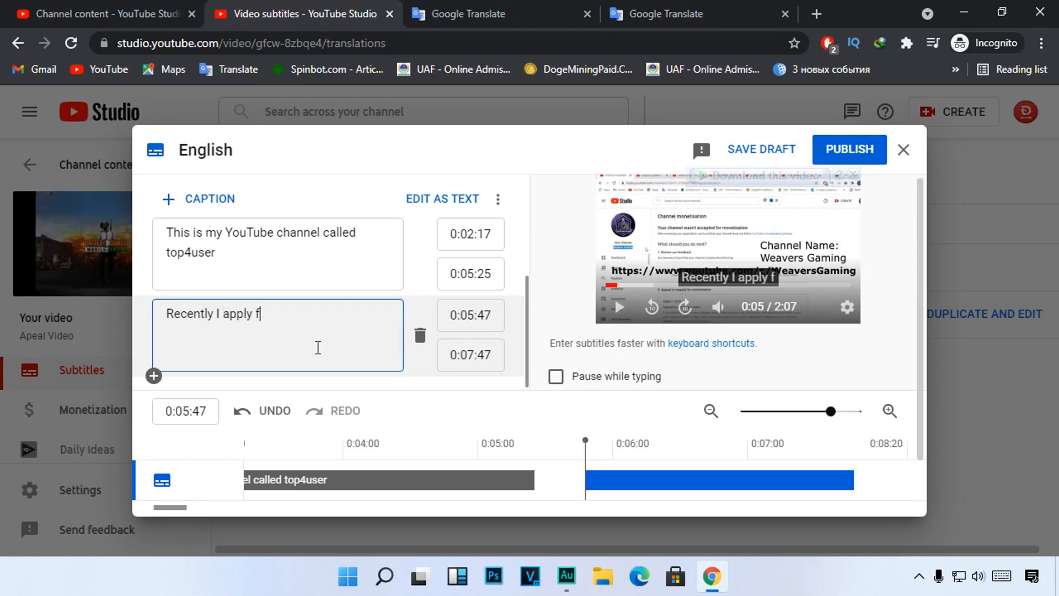
text(or monetia)
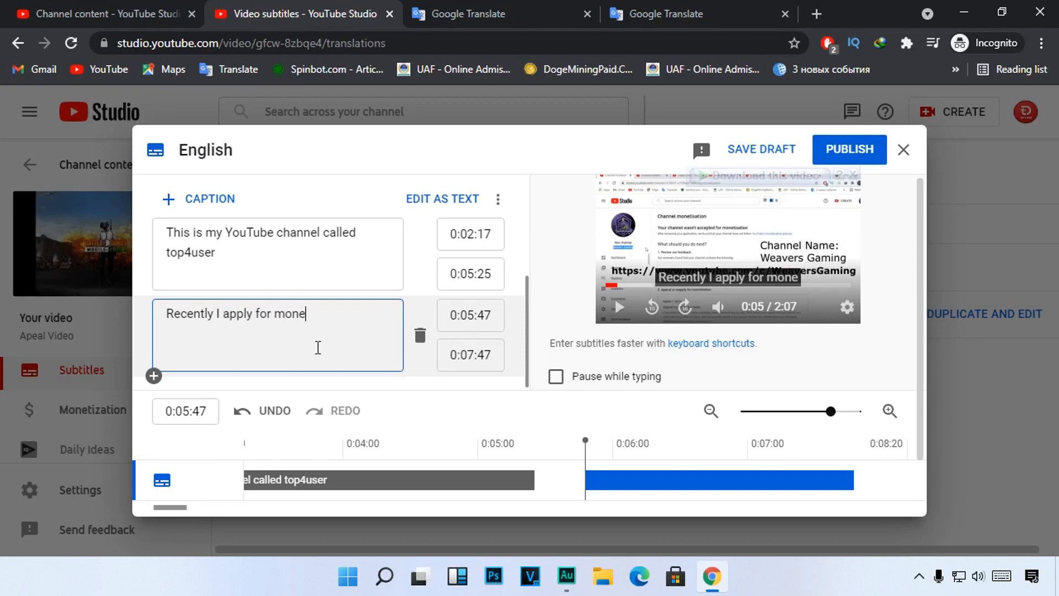
key(BackSpace)
key(BackSpace)
text(ization )
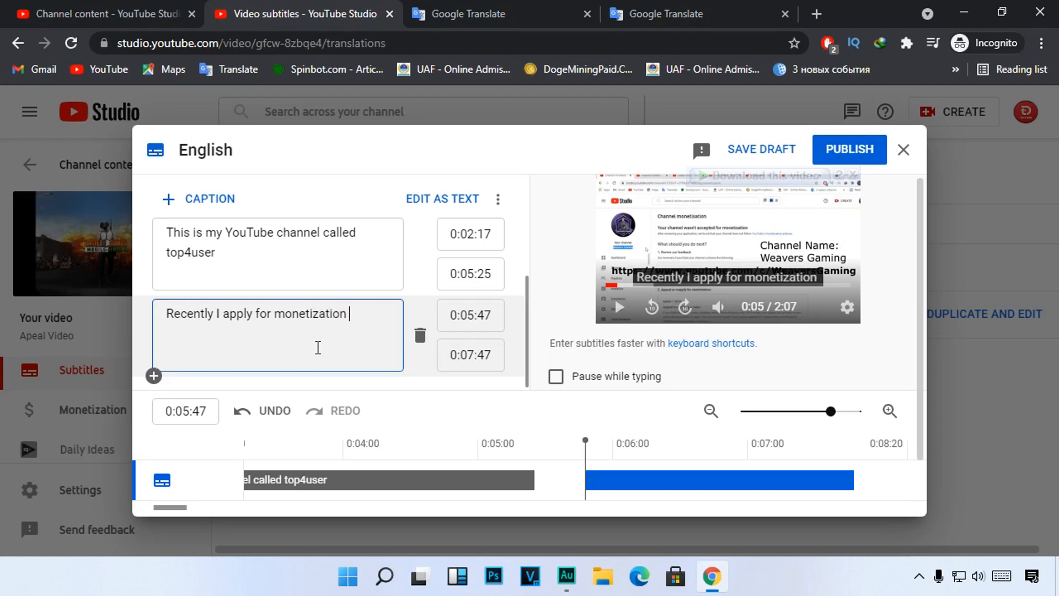
text(but )
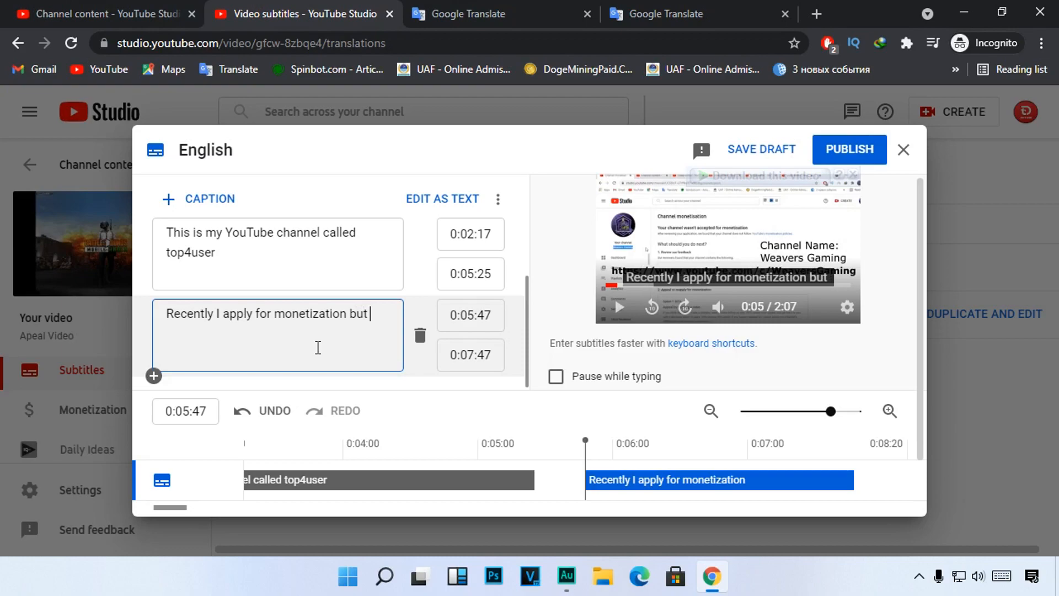
text(my channe)
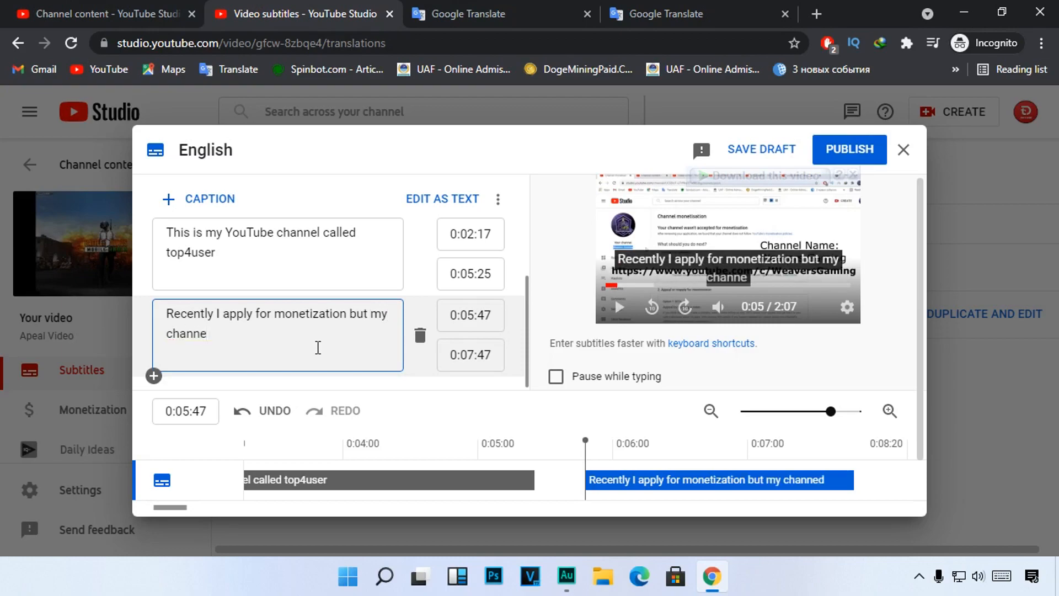
text(l rejec)
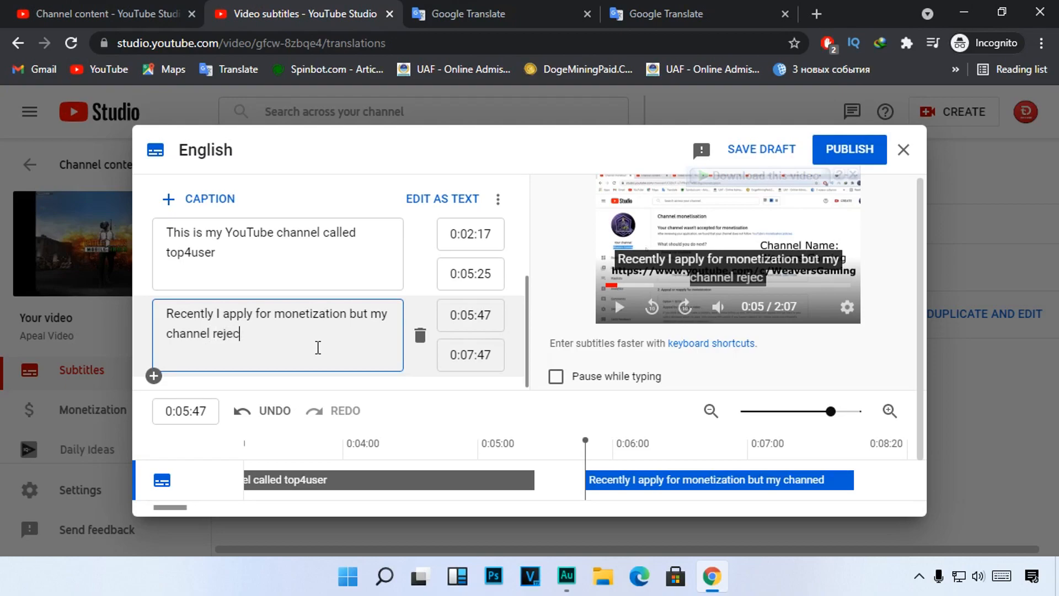
text(ted due t)
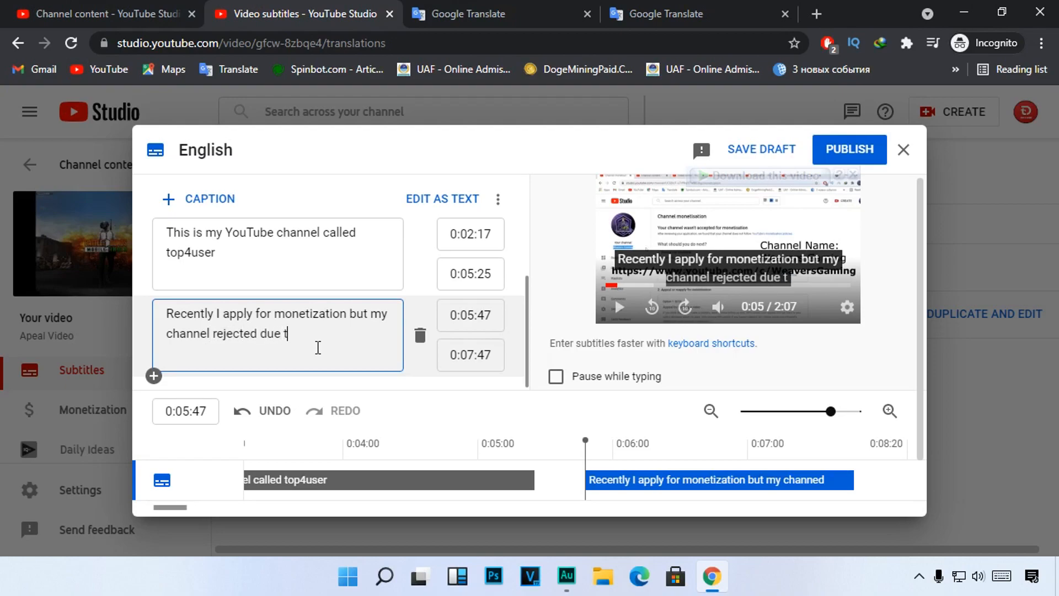
text(o reused con)
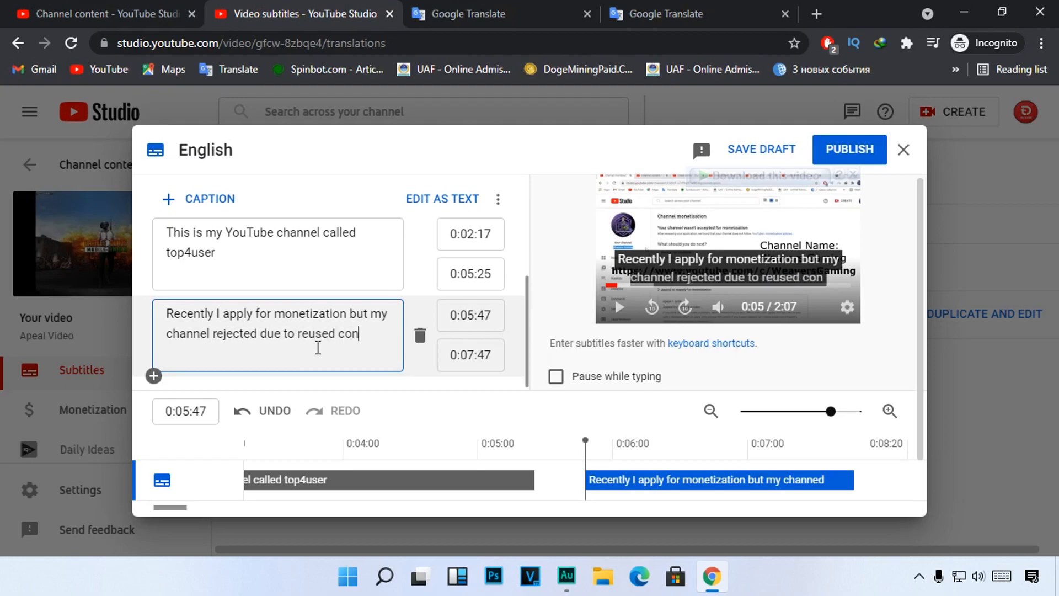
text(tent)
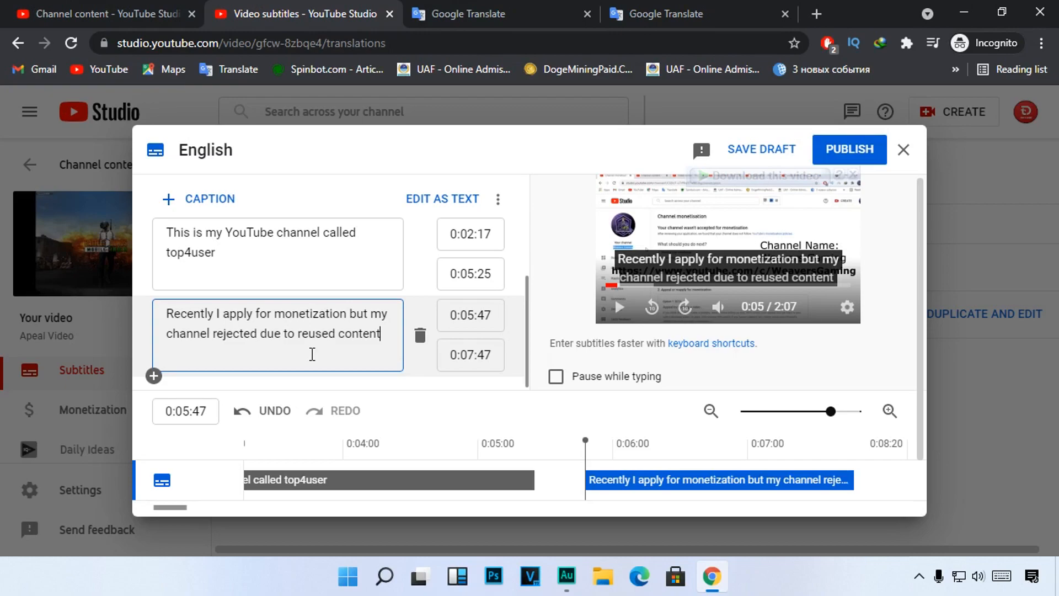
Step: Extend the third caption to end at 0:11:48, playing the video from 0:08:20 to find where the sentence stops
drag(921, 336, 917, 408)
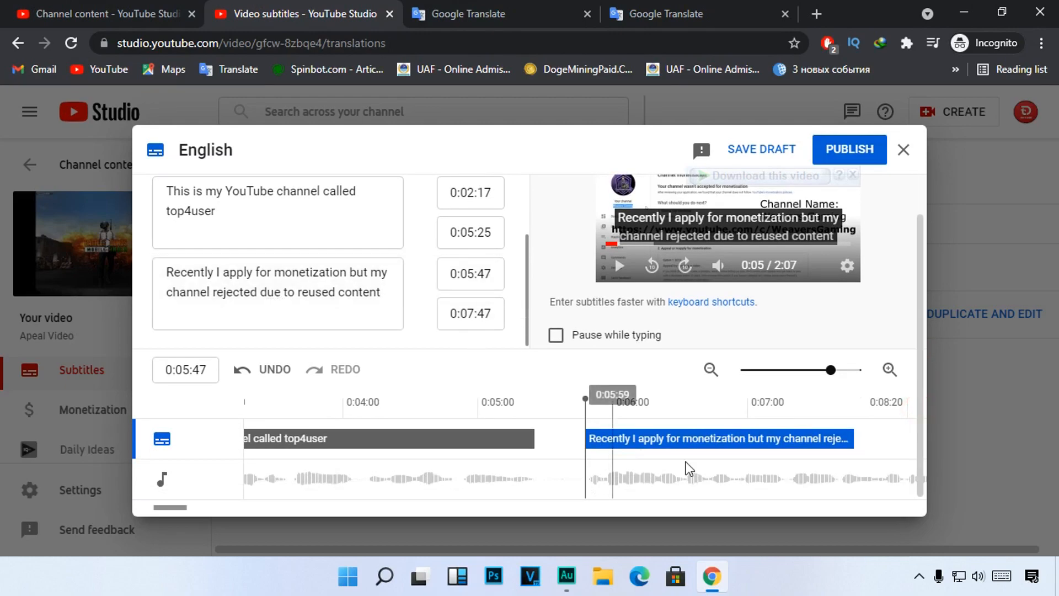
drag(172, 506, 187, 507)
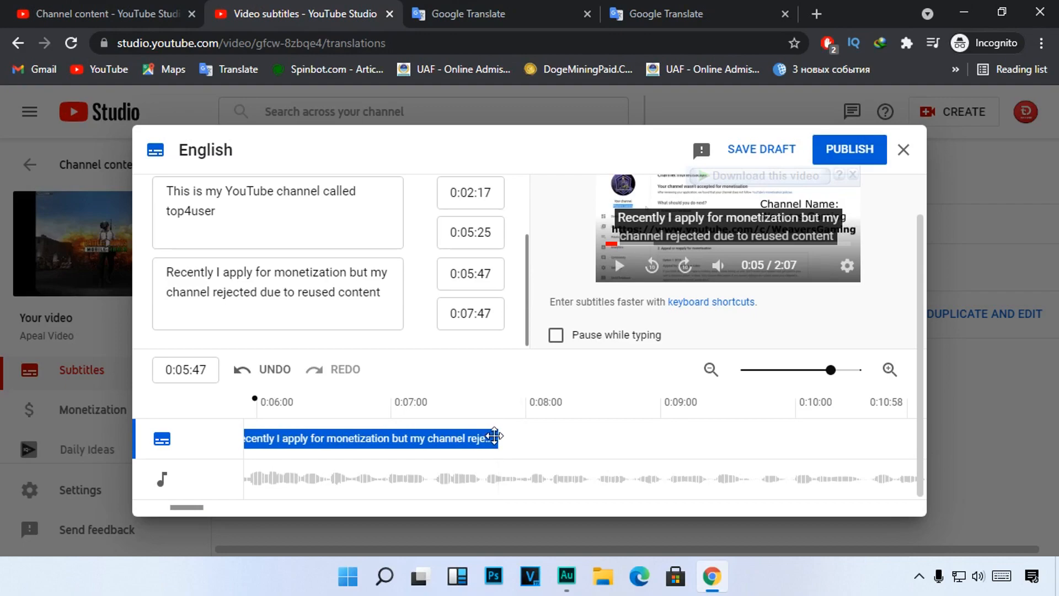
drag(497, 436, 803, 434)
click(572, 421)
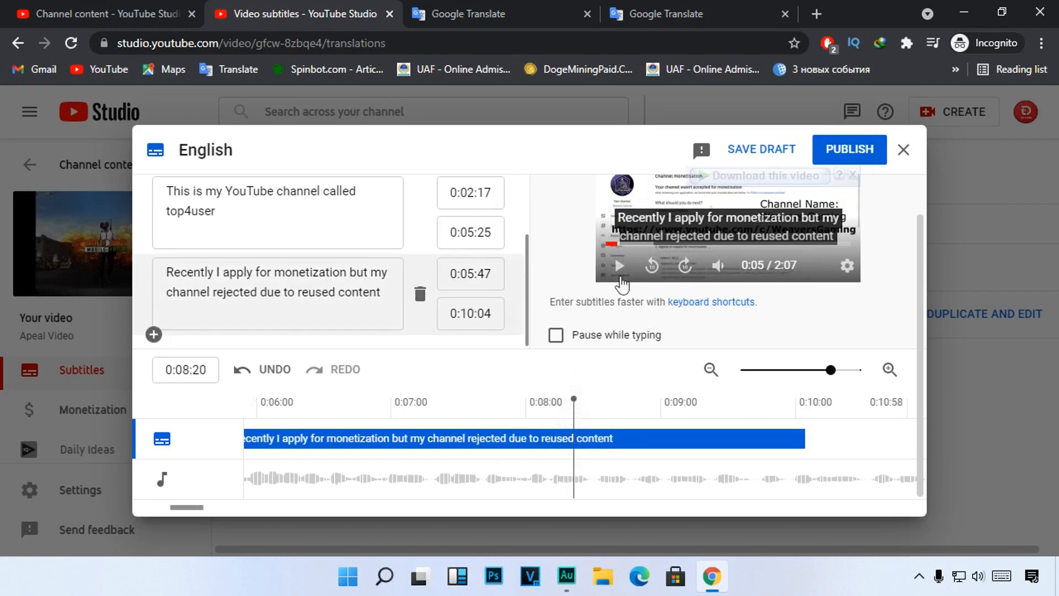
click(617, 266)
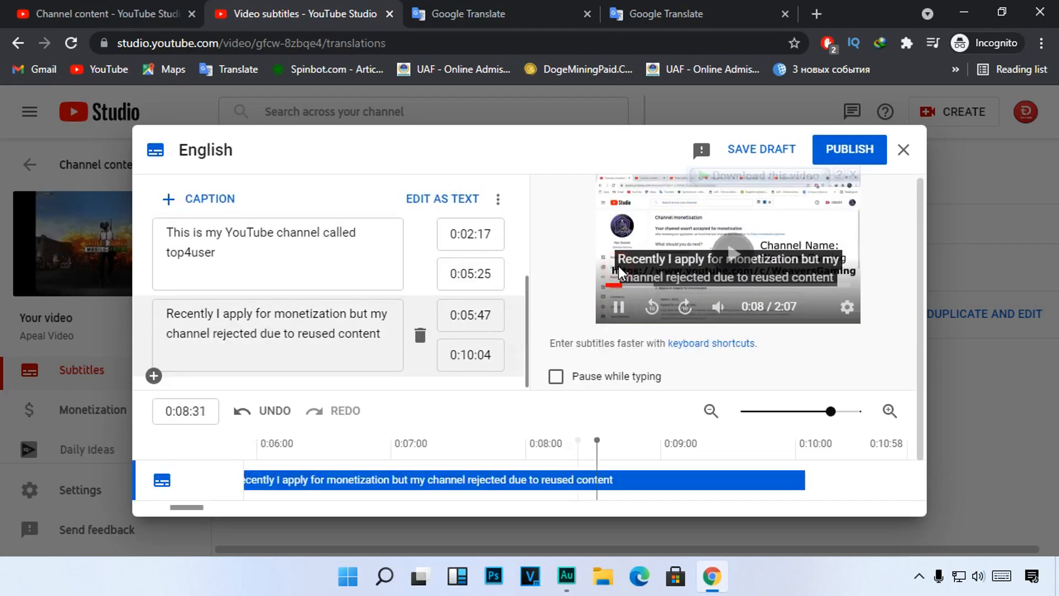
click(619, 314)
scroll(919, 409, down, 1)
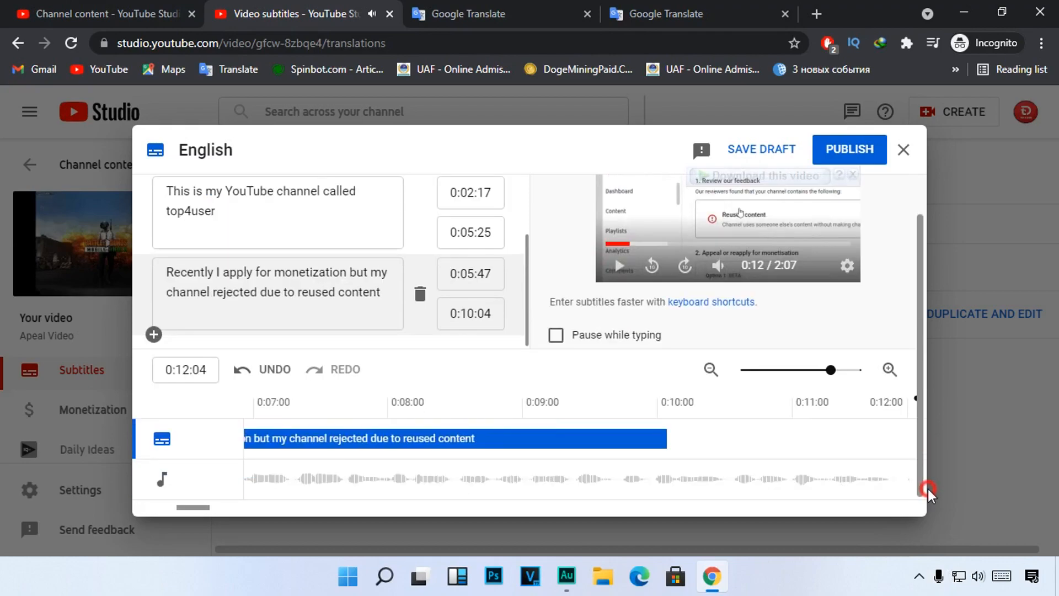
drag(667, 435, 775, 432)
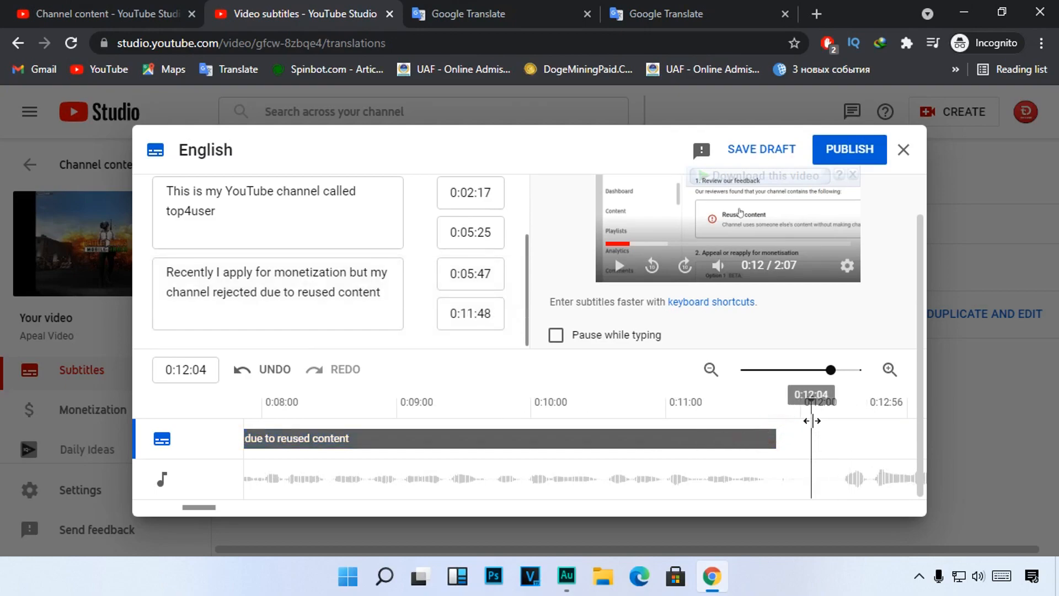
Step: Add an empty fourth caption starting at 0:12:13, just before the following sentence in the audio waveform
click(831, 420)
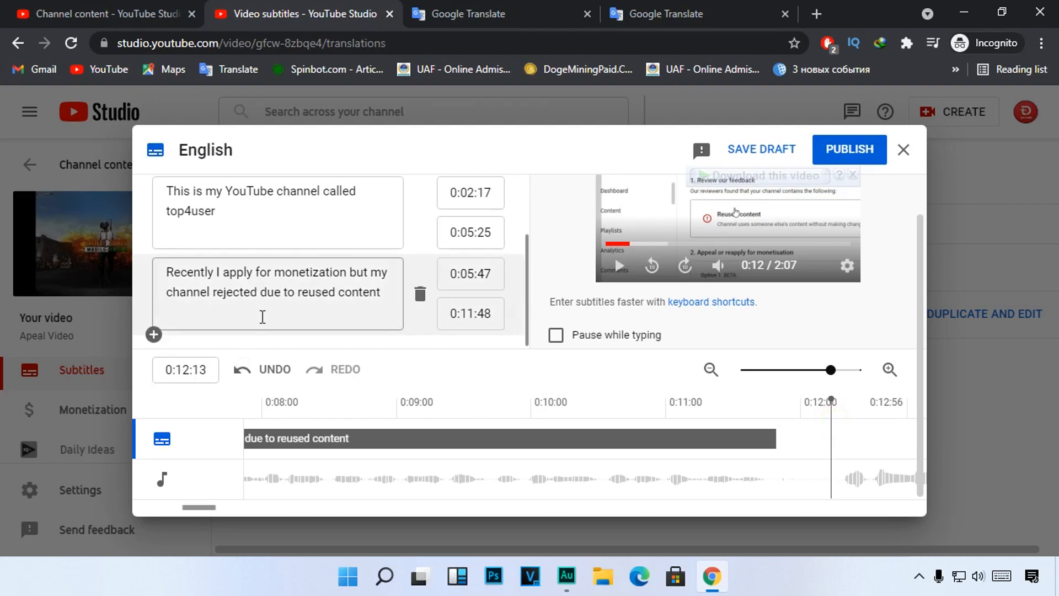
scroll(262, 316, up, 5)
click(208, 199)
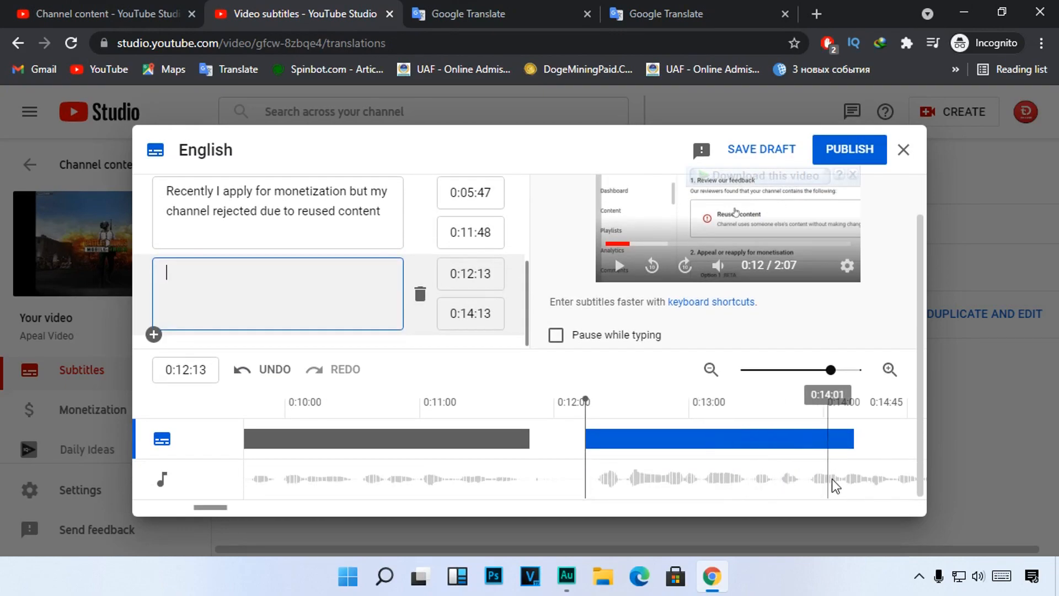
click(260, 293)
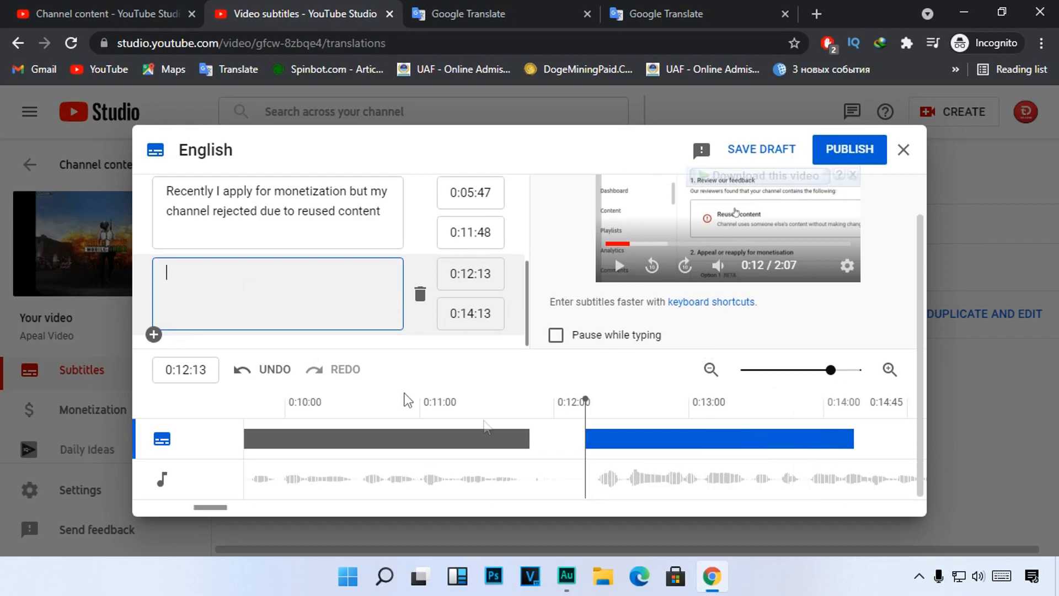
Step: Review the captions from the timeline's start and compare the Urdu sentence with its English translation in Google Translate, returning to the subtitle editor
drag(207, 506, 142, 504)
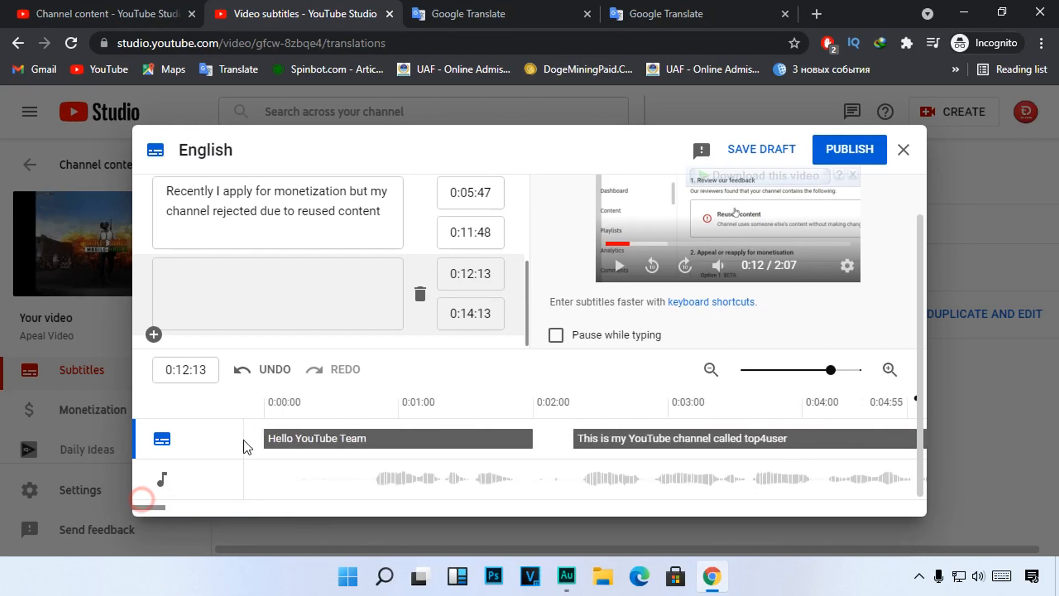
scroll(291, 281, up, 3)
scroll(290, 281, down, 3)
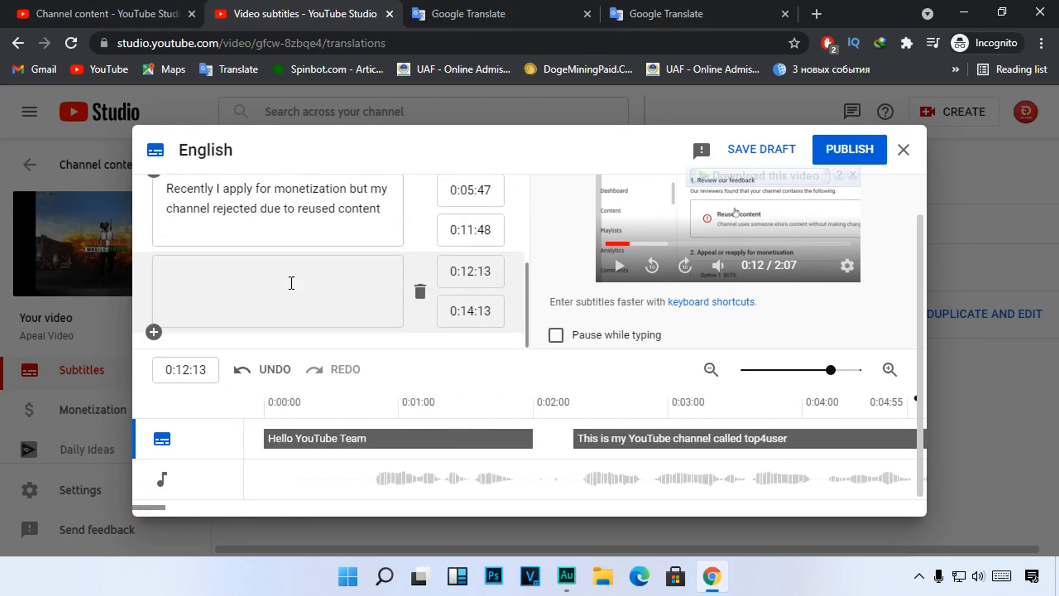
scroll(291, 282, up, 3)
click(474, 10)
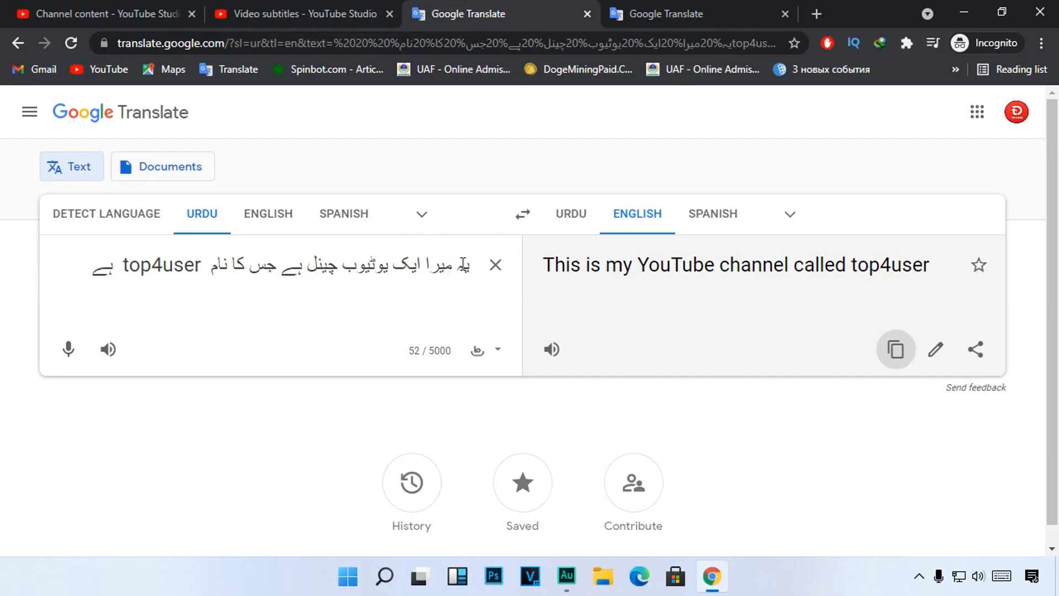
drag(472, 263, 88, 263)
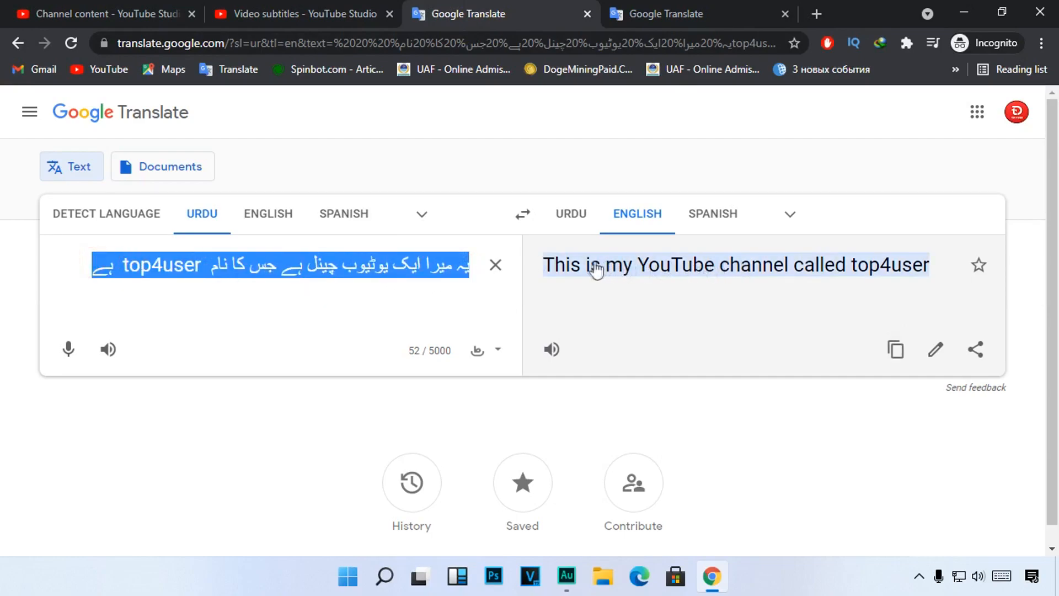
drag(543, 266, 932, 264)
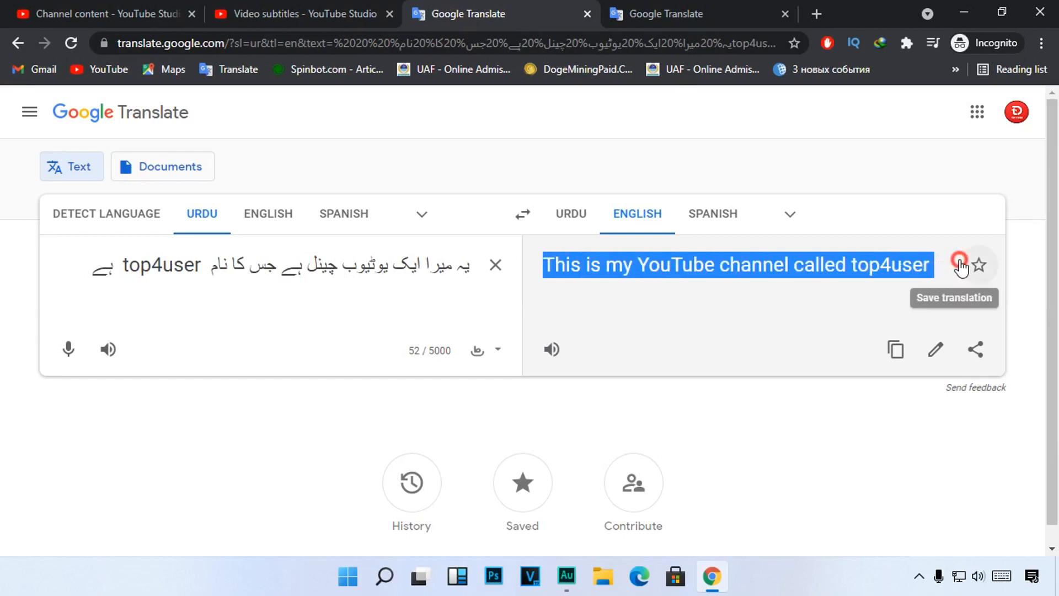
click(668, 324)
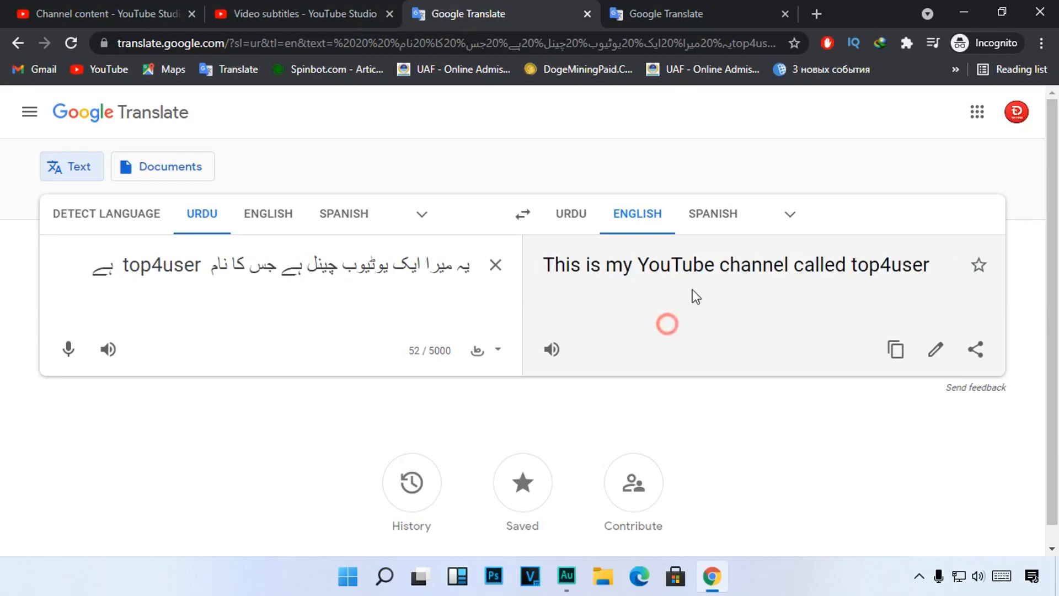
click(333, 8)
scroll(291, 314, down, 3)
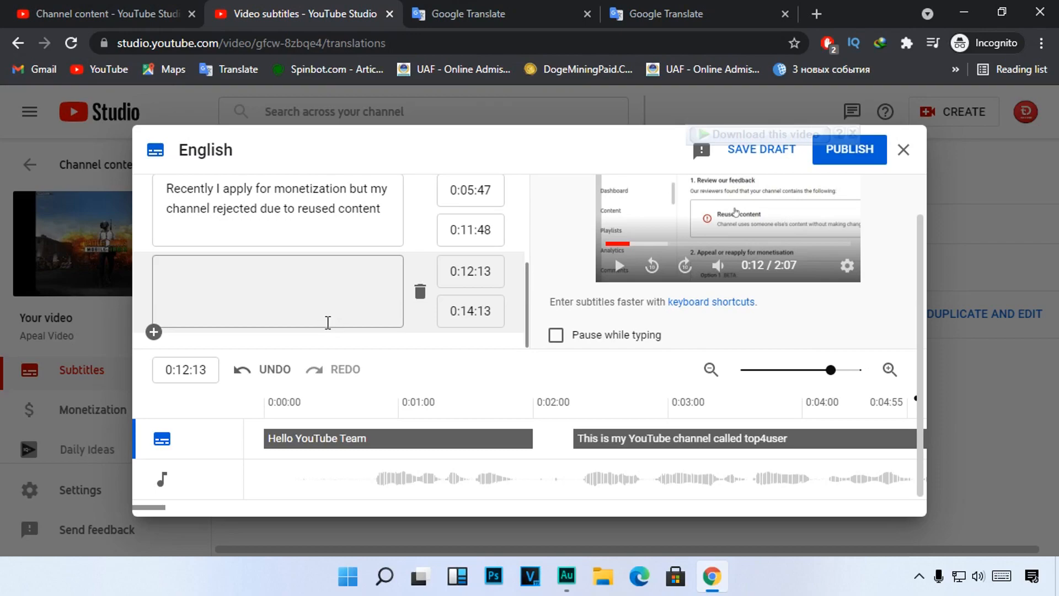
Step: Publish the English subtitles for the Apeal Video
drag(799, 130, 899, 169)
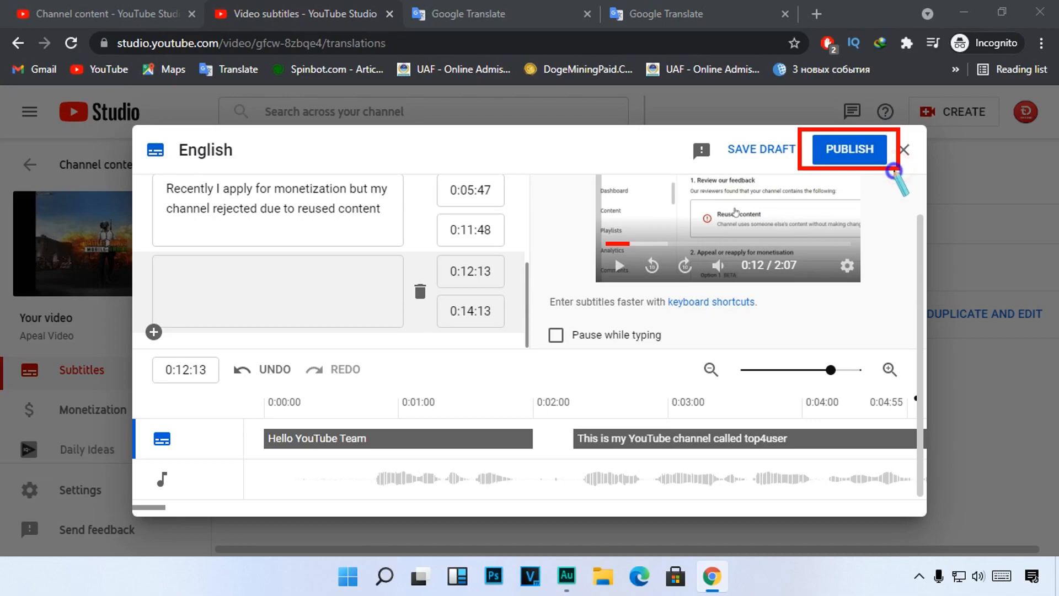
key(Escape)
click(852, 148)
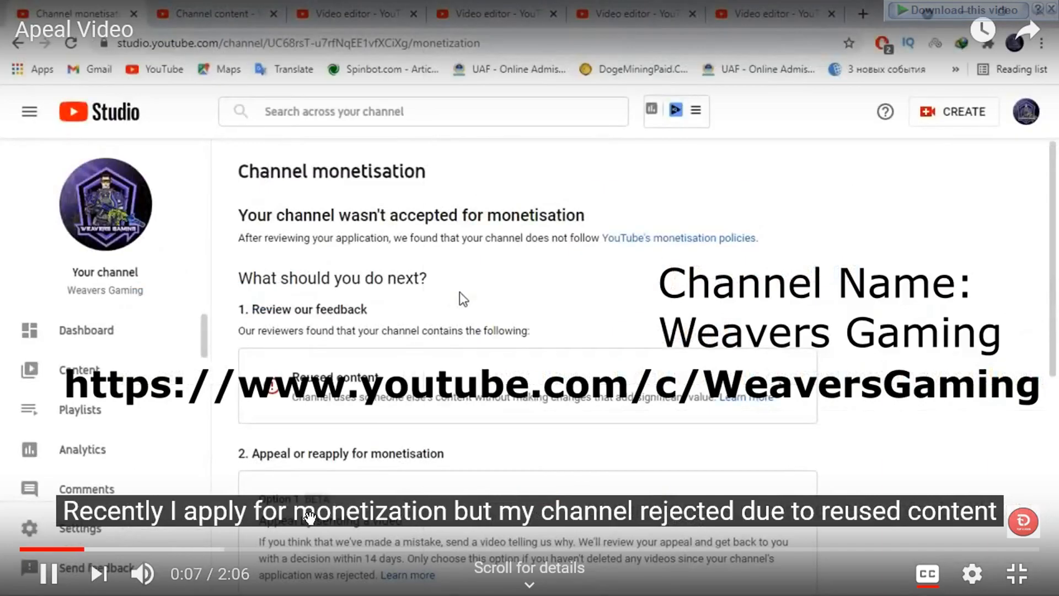
Step: Pause the published Apeal Video at 0:08 to examine its subtitle, leave full screen and return to the YouTube Studio window
click(48, 579)
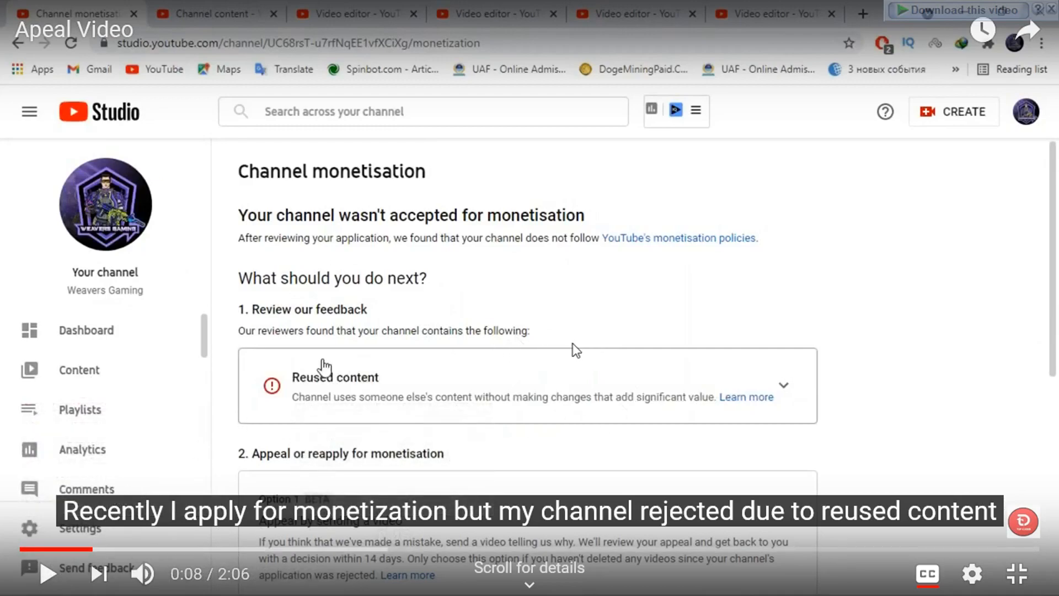
mouse_move(45, 481)
mouse_down()
mouse_move(82, 525)
mouse_move(212, 576)
mouse_move(748, 537)
mouse_move(1029, 534)
mouse_up()
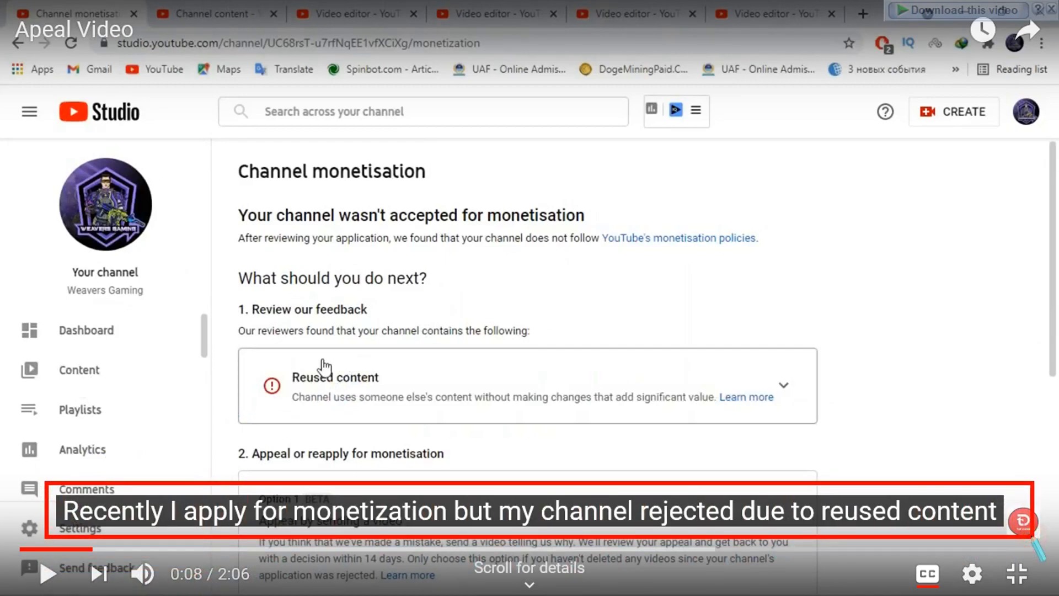
click(451, 504)
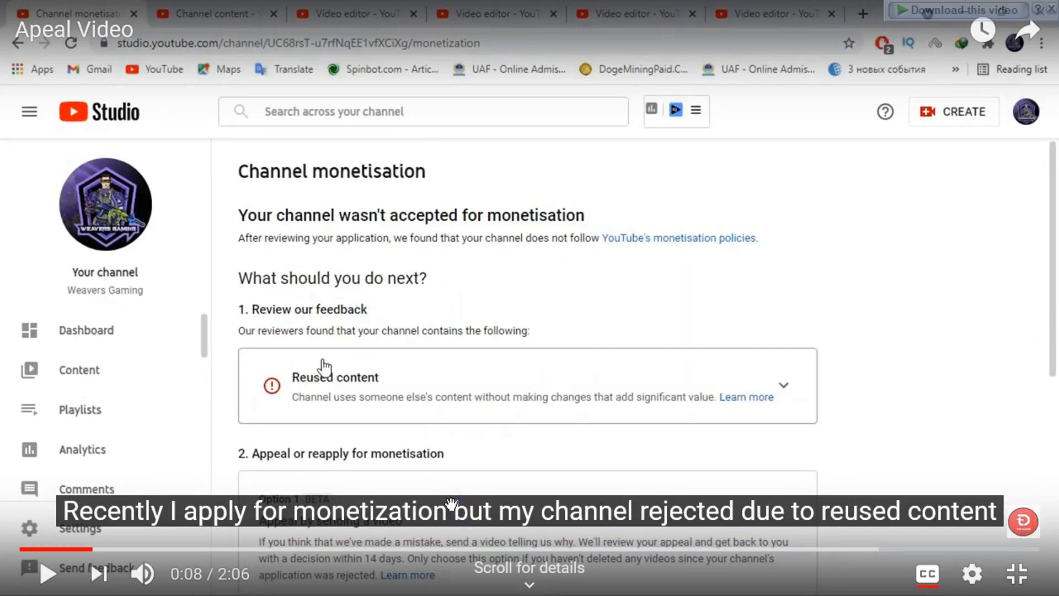
click(1017, 575)
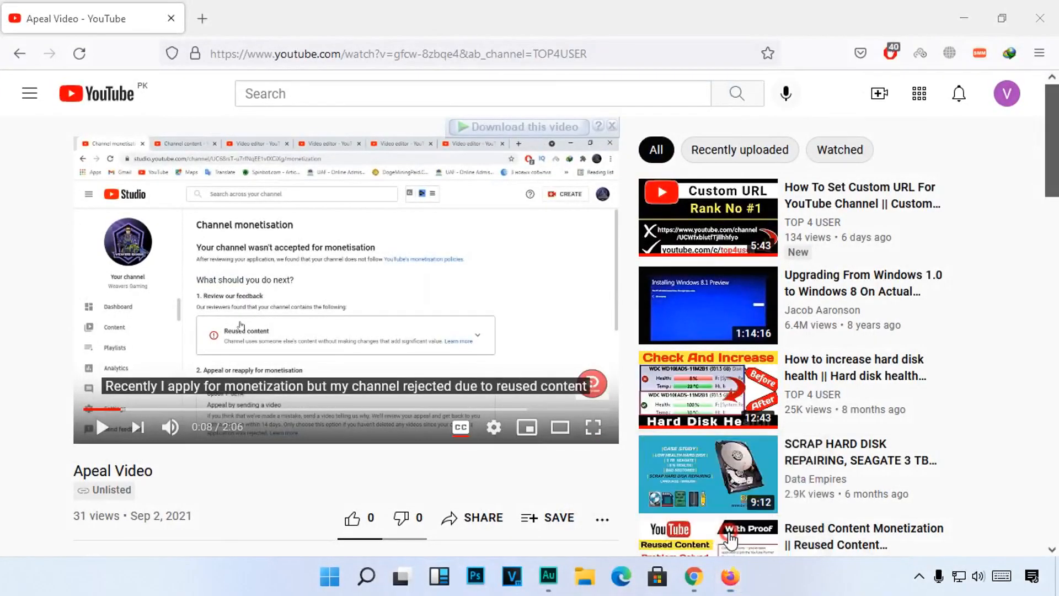
click(697, 518)
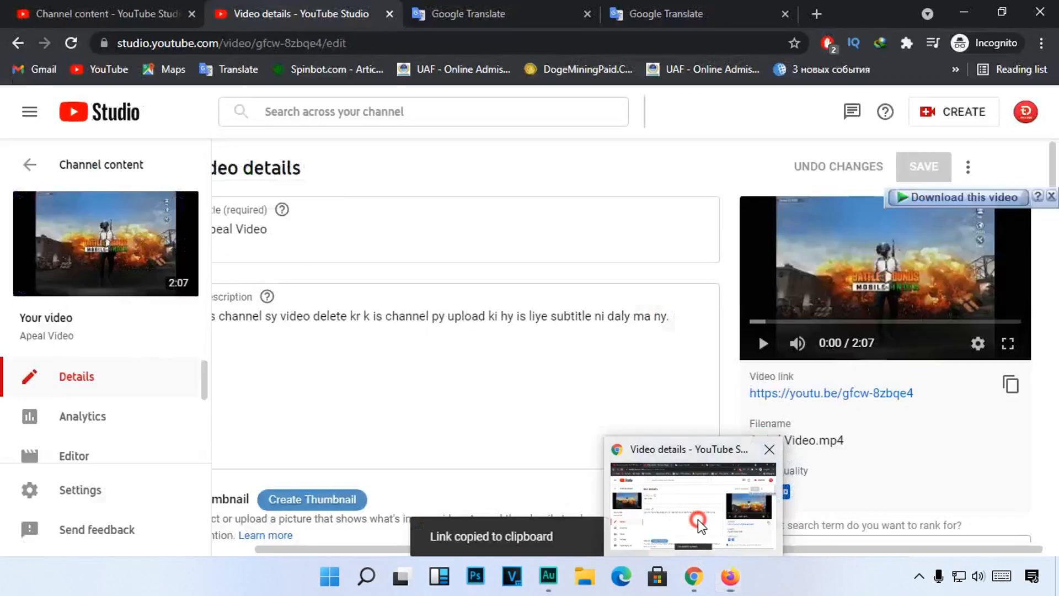